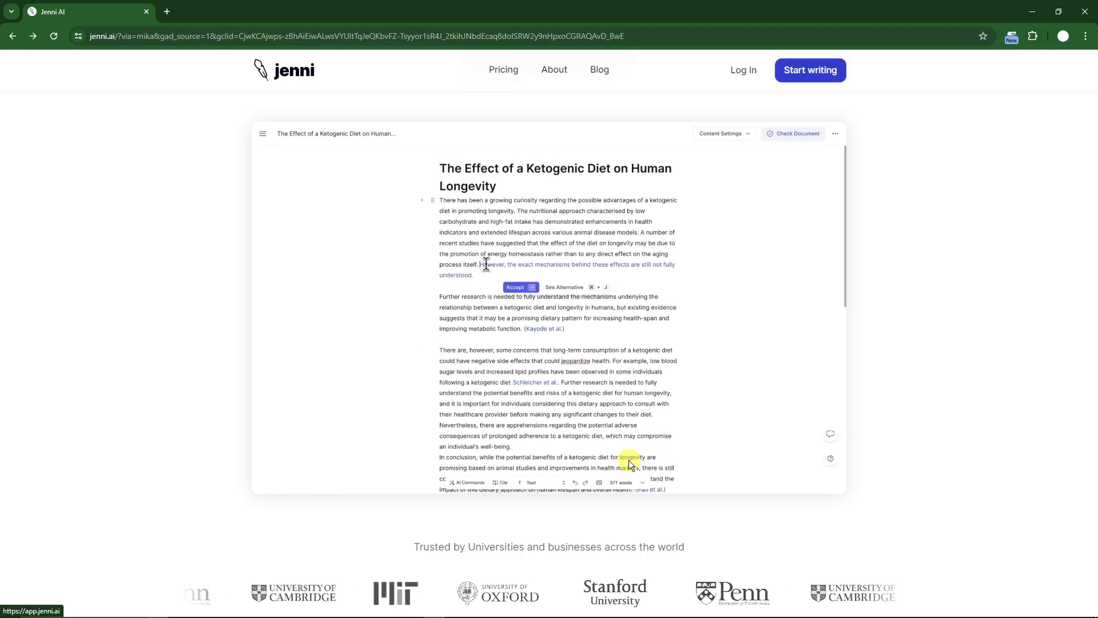
# Step: Look over the Jenni homepage, including its editor preview, trusted universities and features sections
pyautogui.scroll(-5, 505, 377)
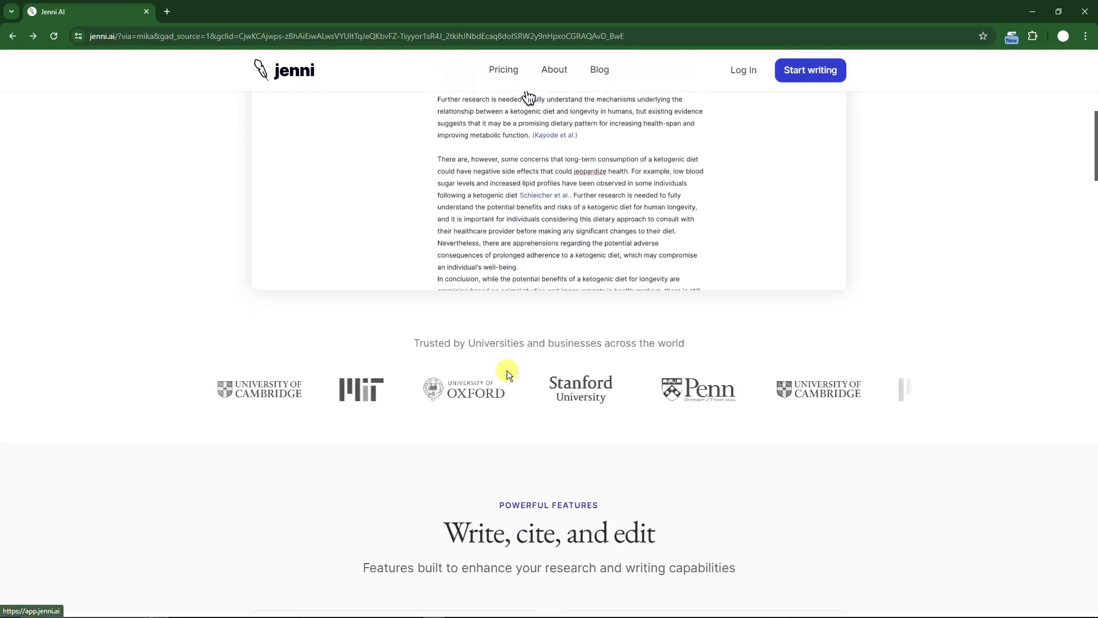
pyautogui.scroll(10, 354, 318)
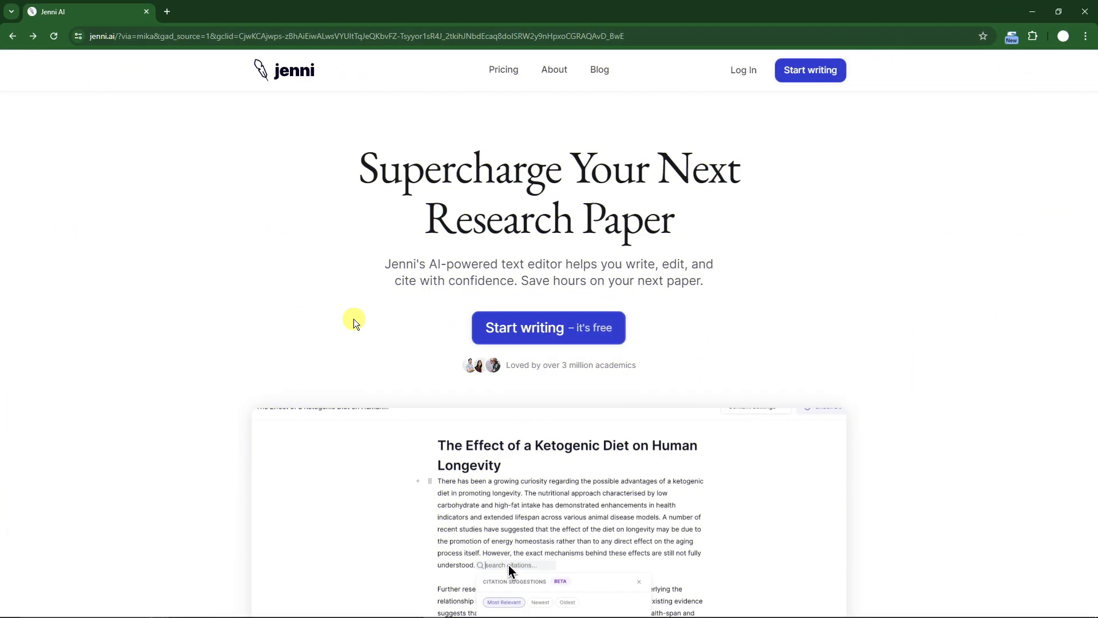
pyautogui.click(297, 80)
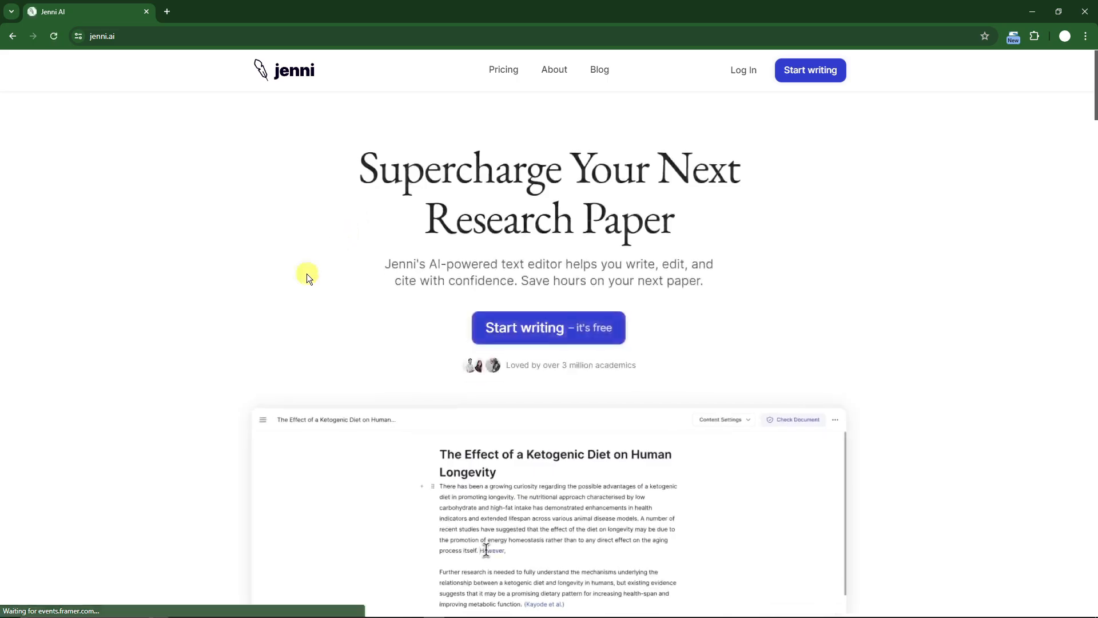
pyautogui.scroll(-10, 319, 297)
pyautogui.scroll(10, 321, 297)
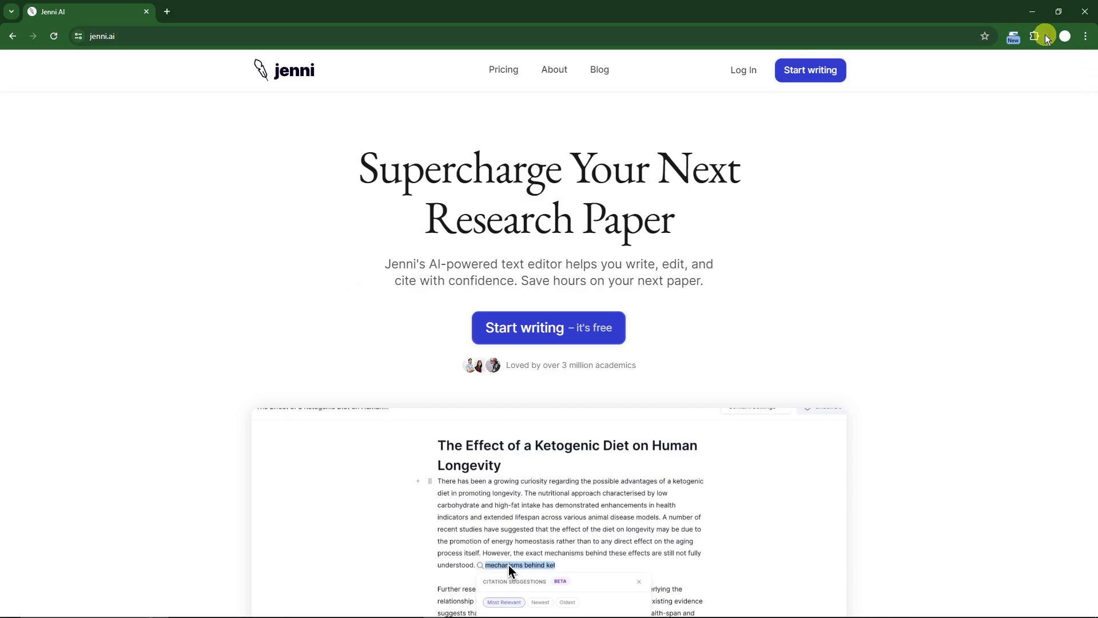
# Step: Skip the welcome personalization and dismiss the dialog asking what is being written for the untitled document
pyautogui.click(1065, 38)
pyautogui.click(853, 238)
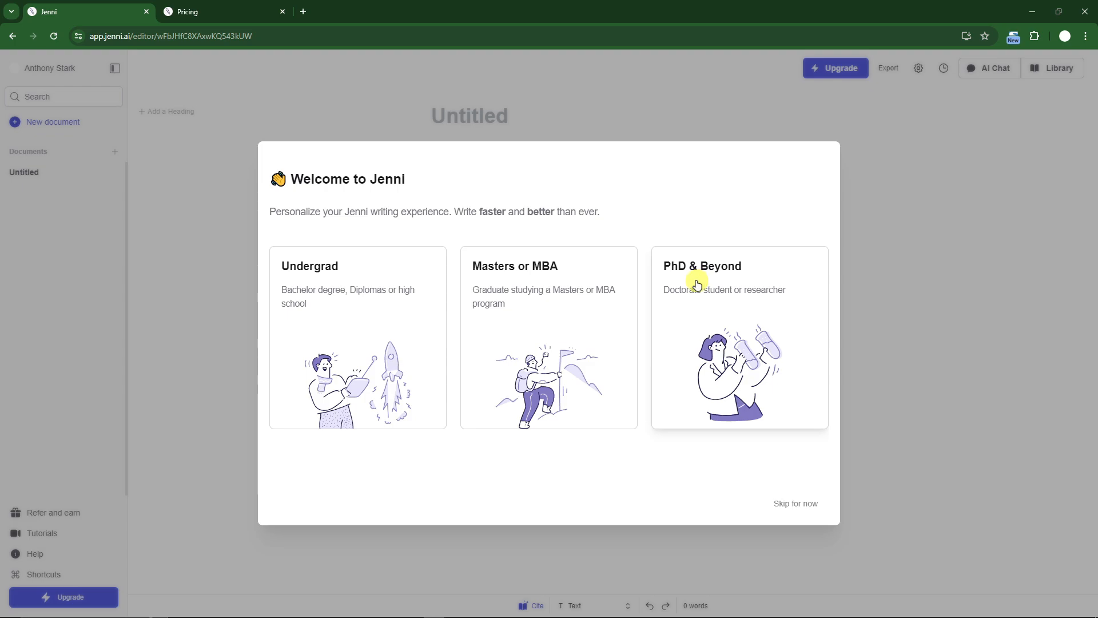
pyautogui.click(796, 504)
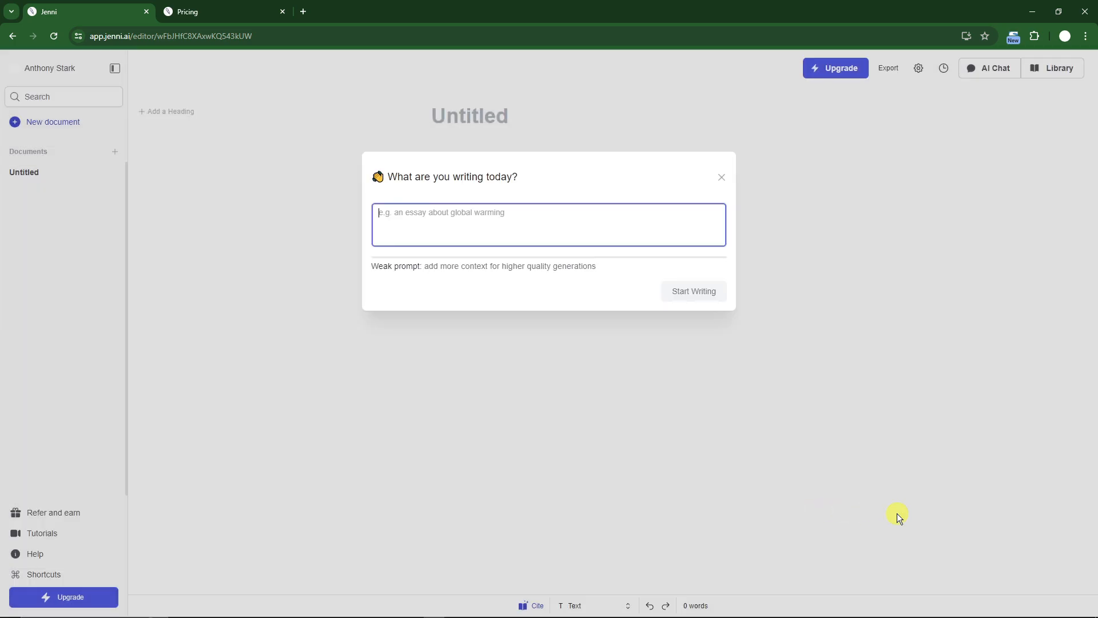
pyautogui.click(722, 178)
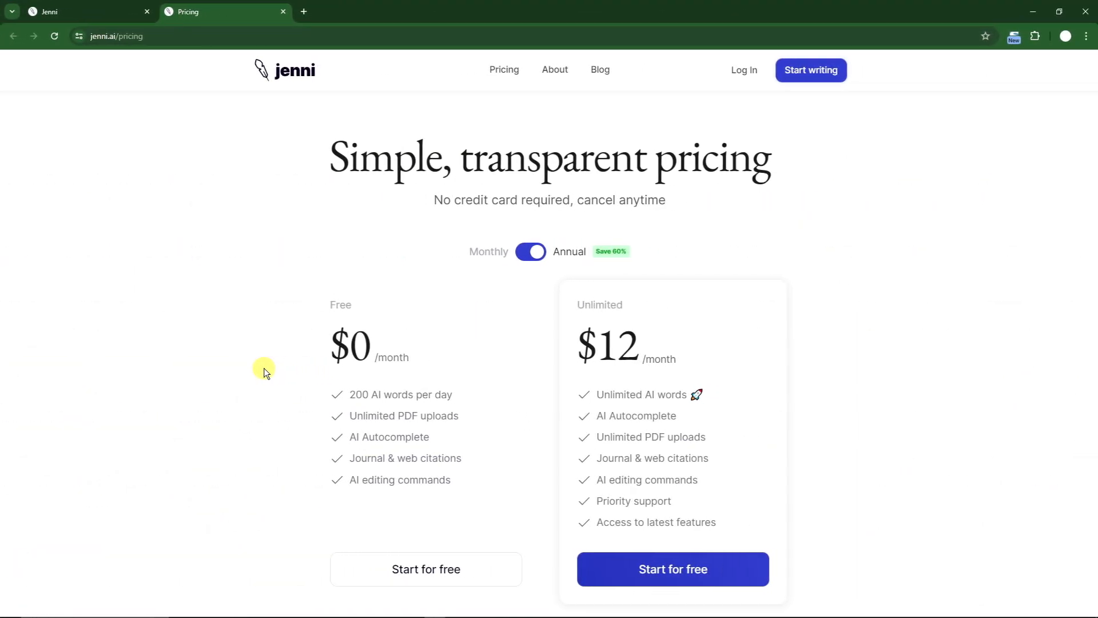
# Step: Compare the Free and Unlimited plan prices under monthly and annual billing on the Jenni pricing page
pyautogui.moveTo(327, 310); pyautogui.dragTo(403, 342)
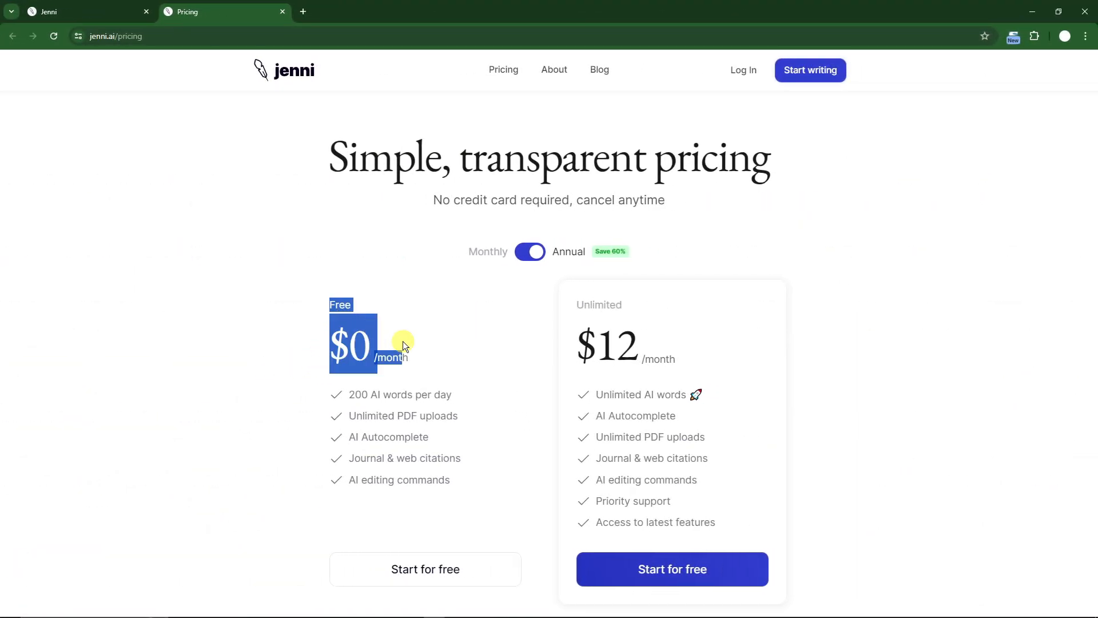
pyautogui.click(432, 352)
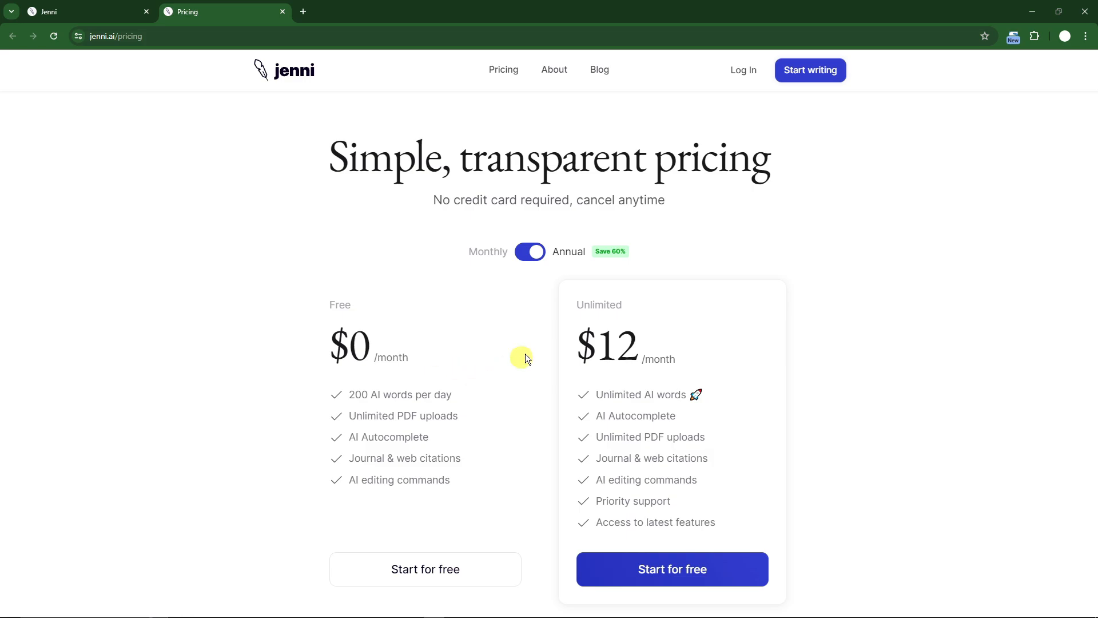
pyautogui.click(532, 253)
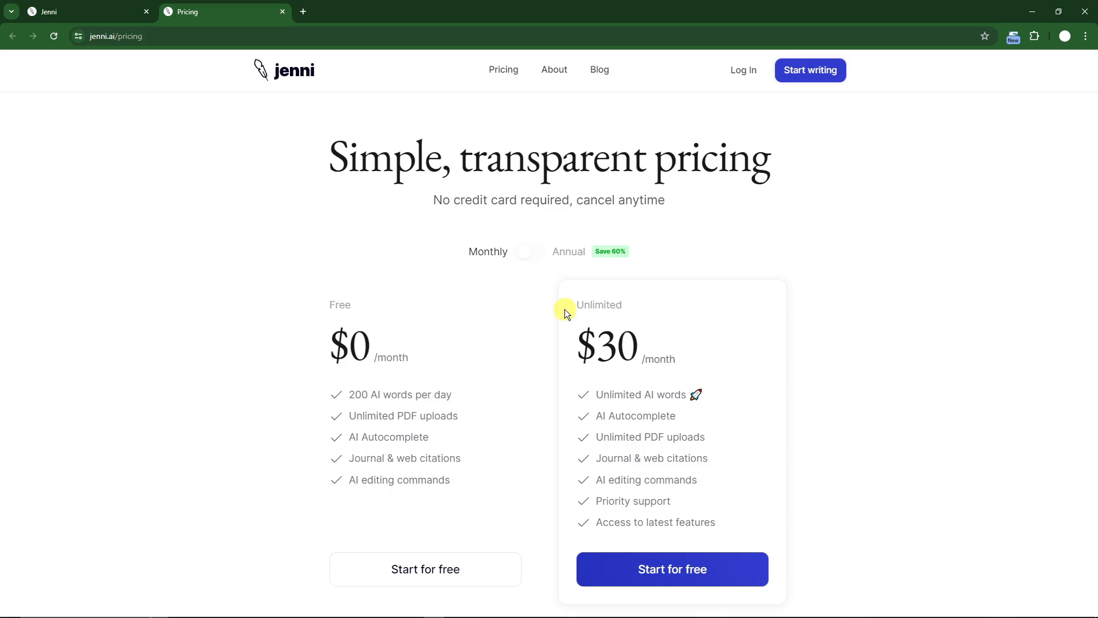
pyautogui.click(525, 252)
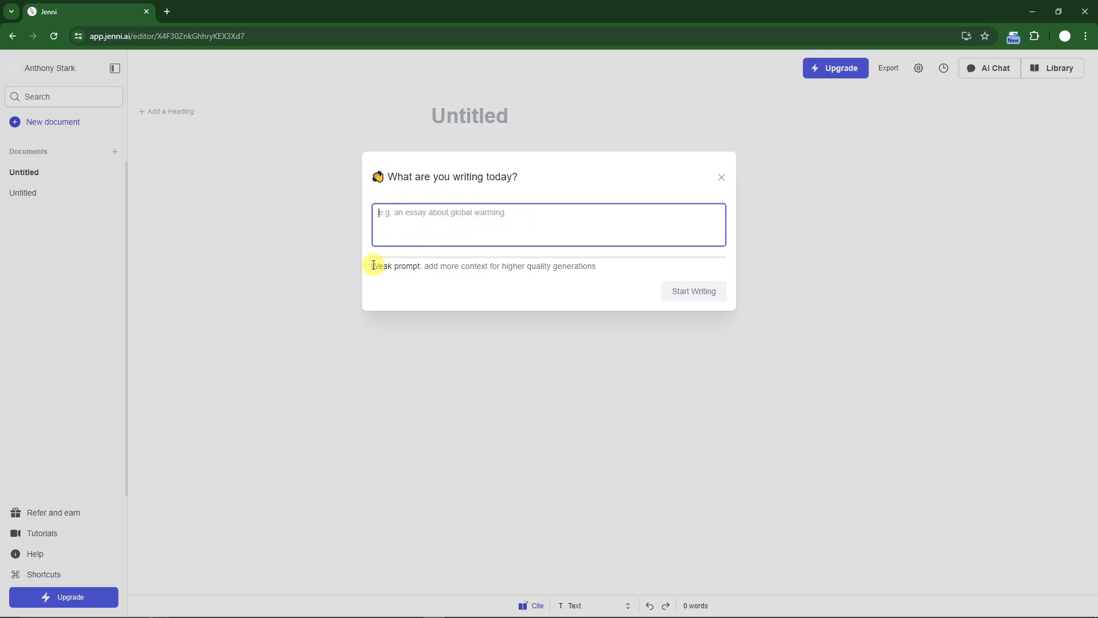
# Step: Read the prompt-strength hint beneath the empty prompt field of the new document
pyautogui.moveTo(372, 266); pyautogui.dragTo(604, 270)
pyautogui.click(431, 269)
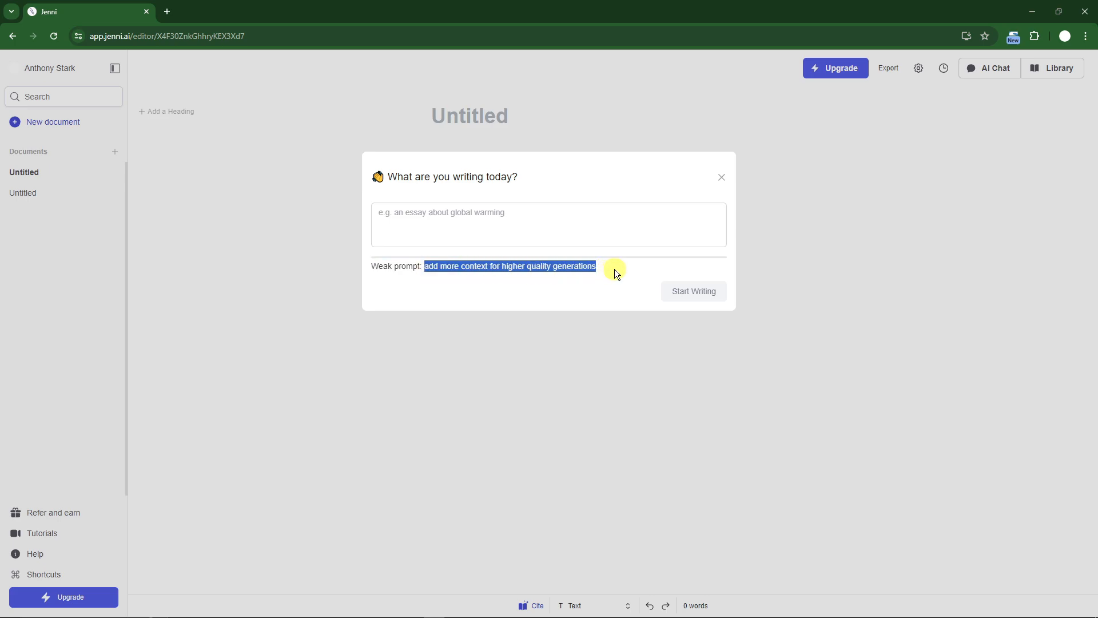
pyautogui.click(614, 269)
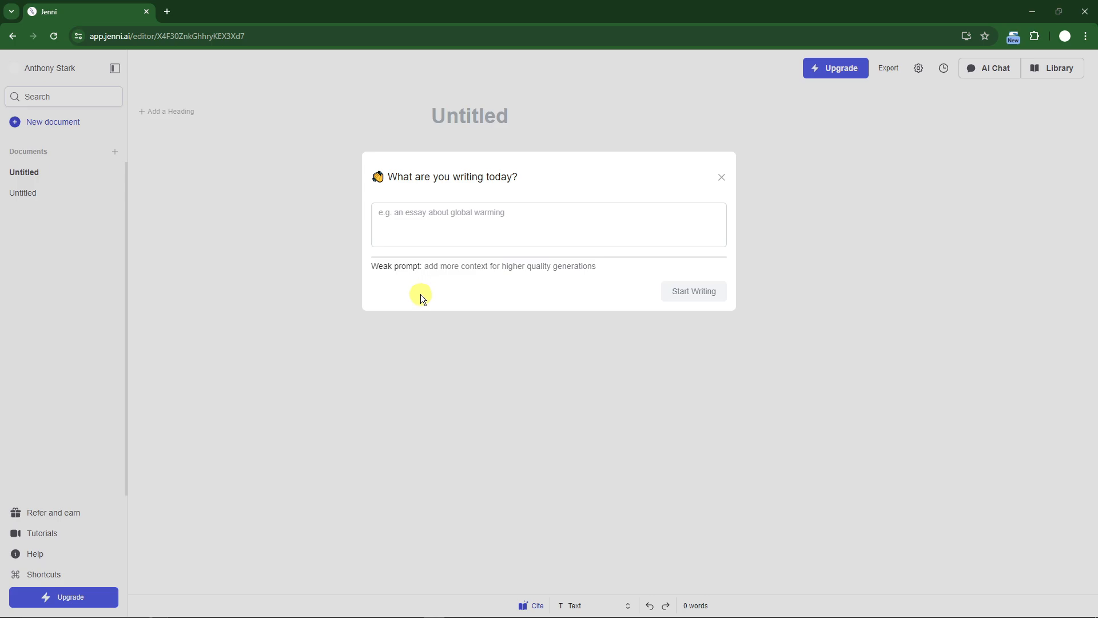
# Step: Switch to File Explorer, open the image 1.jpg from the Desktop folder and close the Explorer window
pyautogui.click(180, 610)
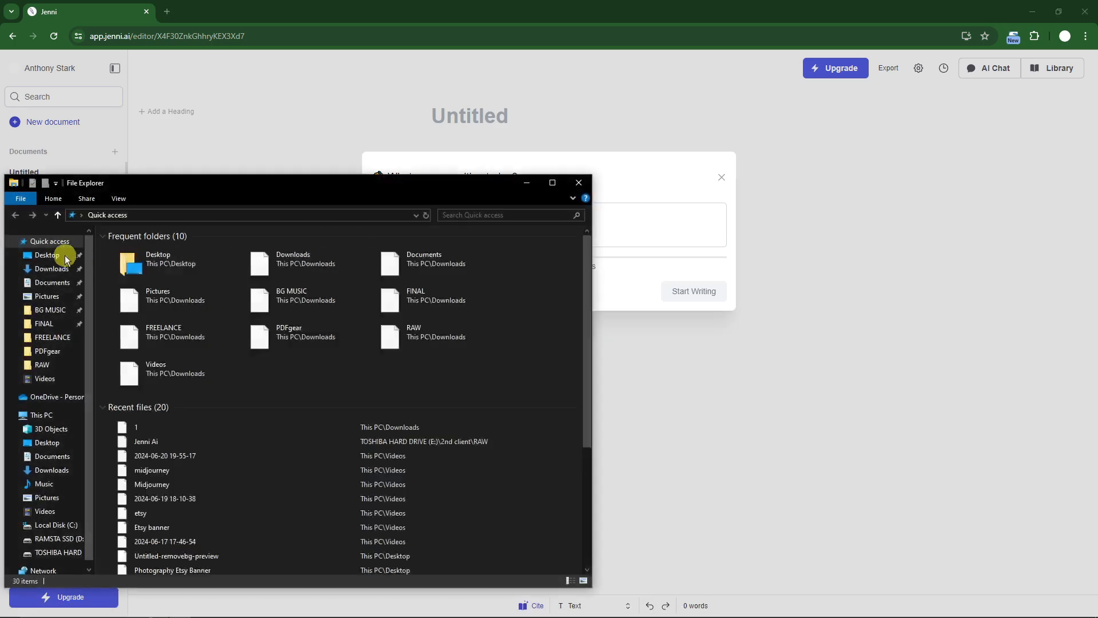
pyautogui.click(58, 255)
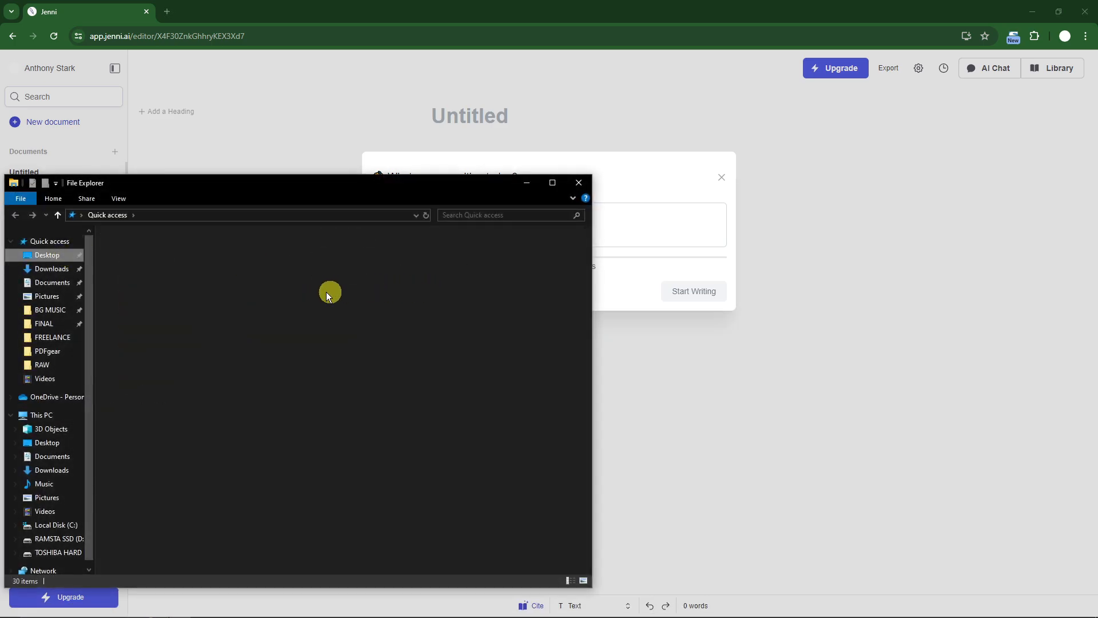
pyautogui.doubleClick(349, 253)
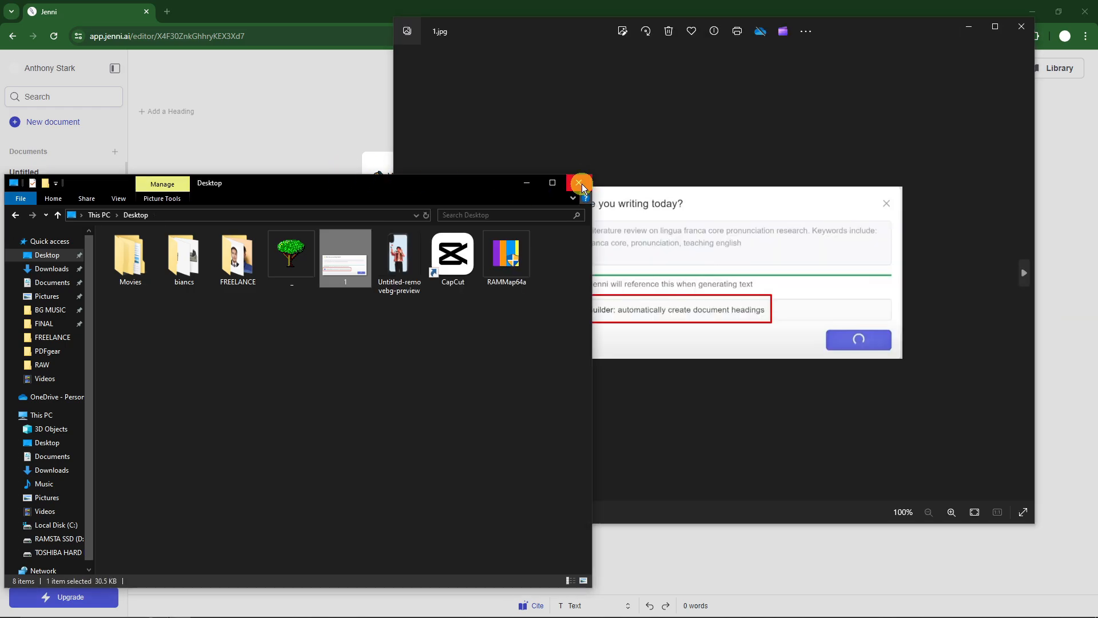
pyautogui.click(580, 183)
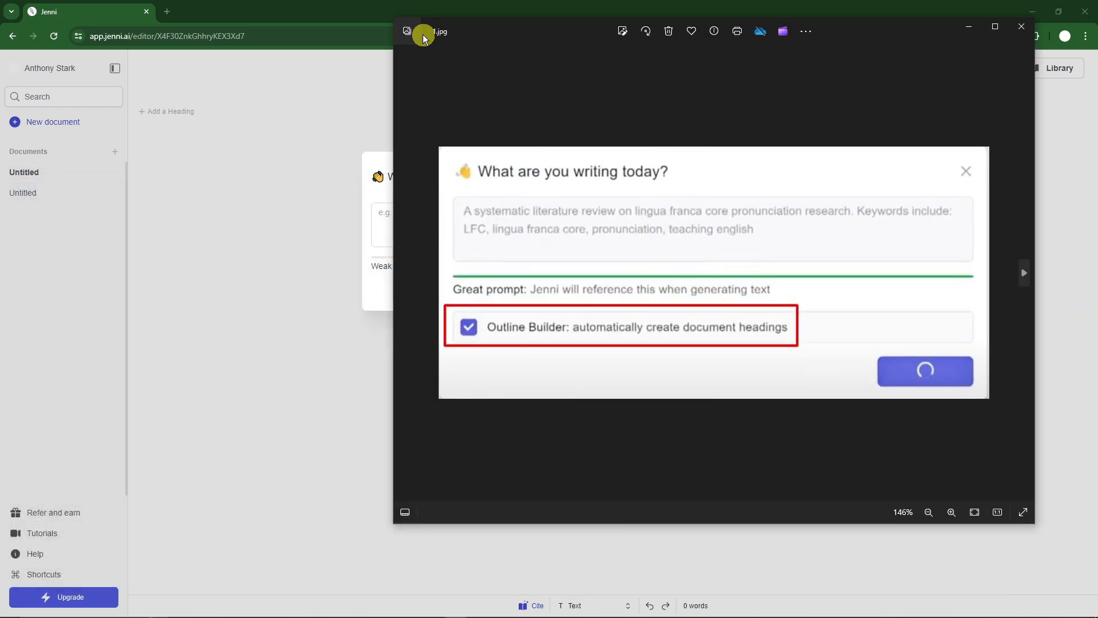
# Step: Shrink and reposition the 1.jpg viewer, examine the Outline Builder option in the image, and minimize the viewer
pyautogui.moveTo(397, 21); pyautogui.dragTo(654, 195)
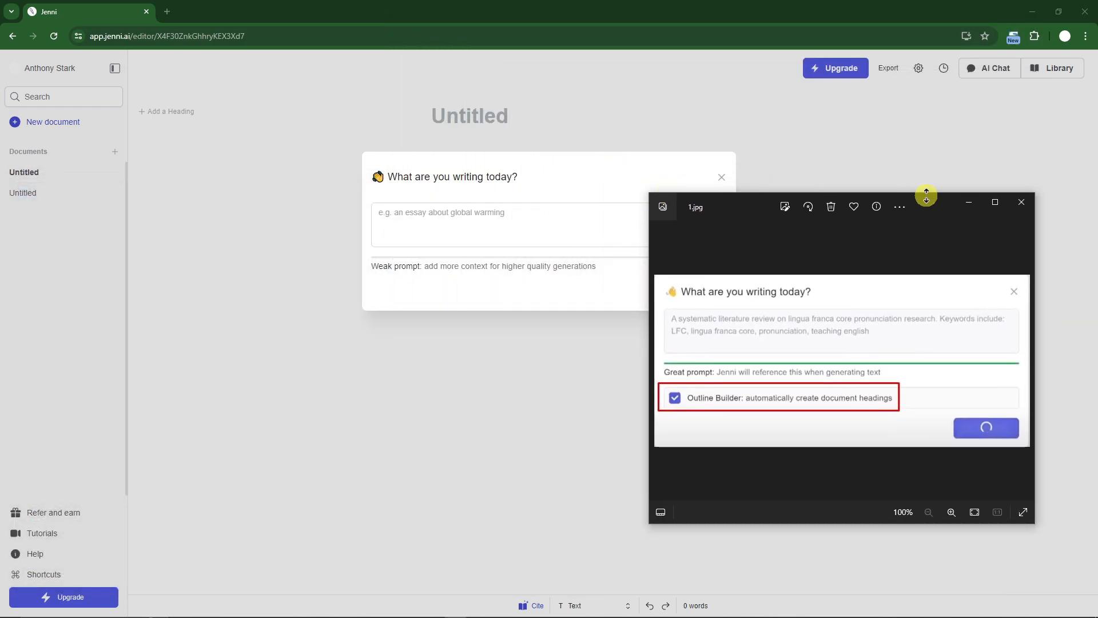
pyautogui.moveTo(927, 194); pyautogui.dragTo(994, 114)
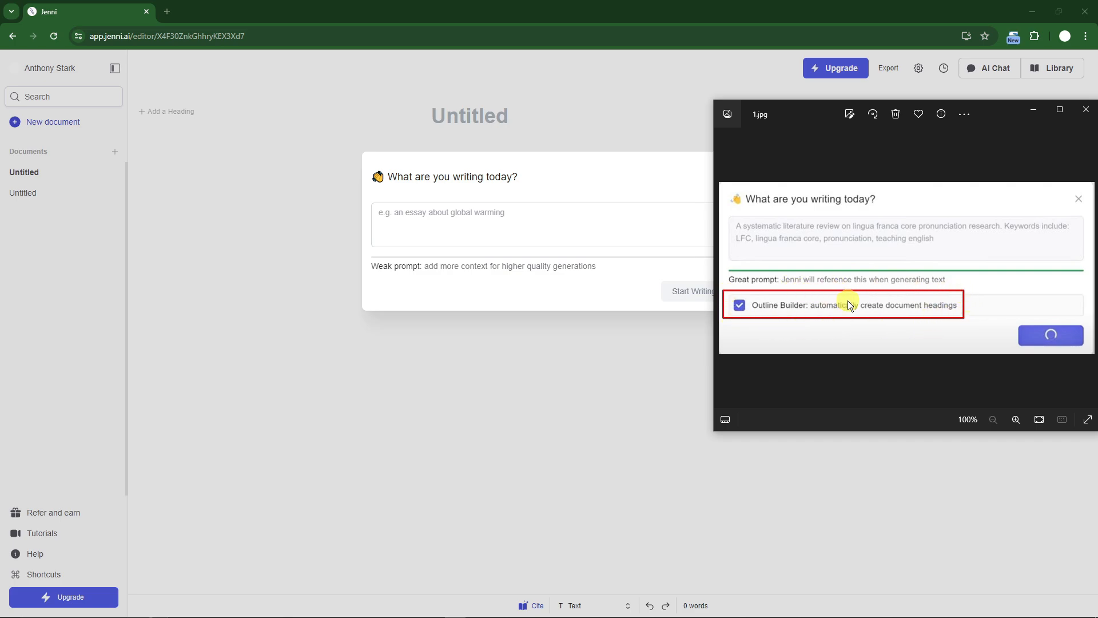
pyautogui.moveTo(998, 102); pyautogui.dragTo(911, 157)
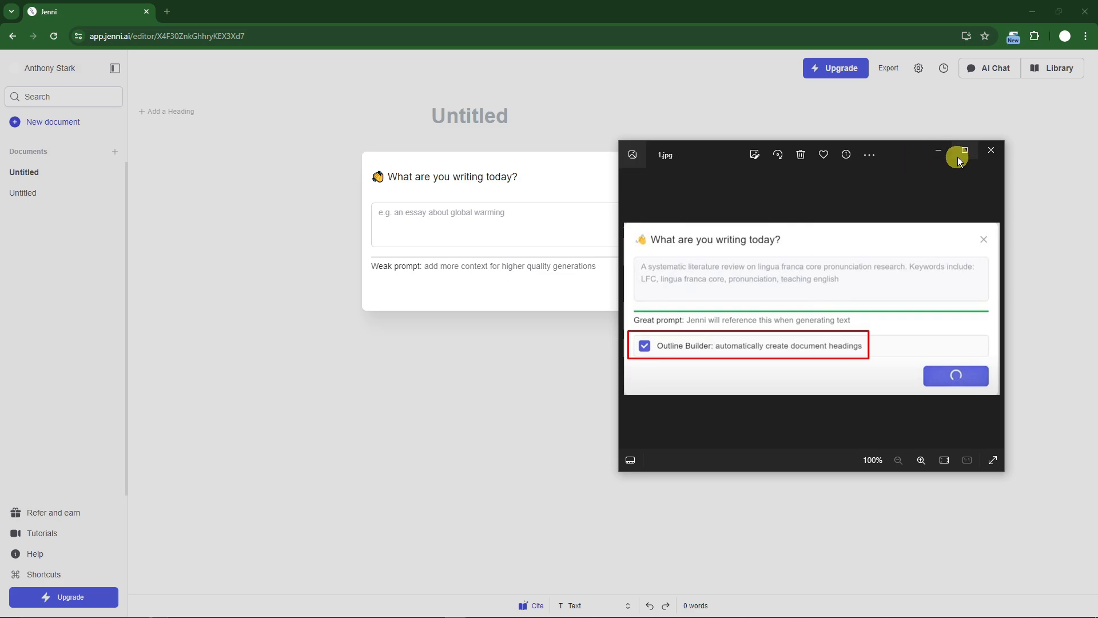
pyautogui.click(940, 156)
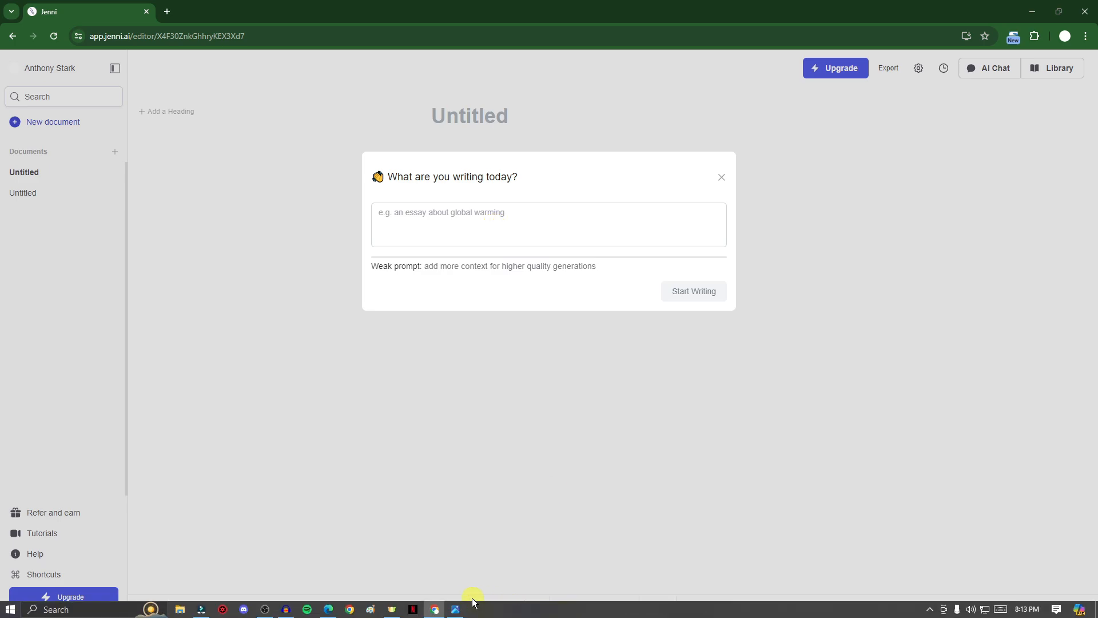
pyautogui.click(455, 613)
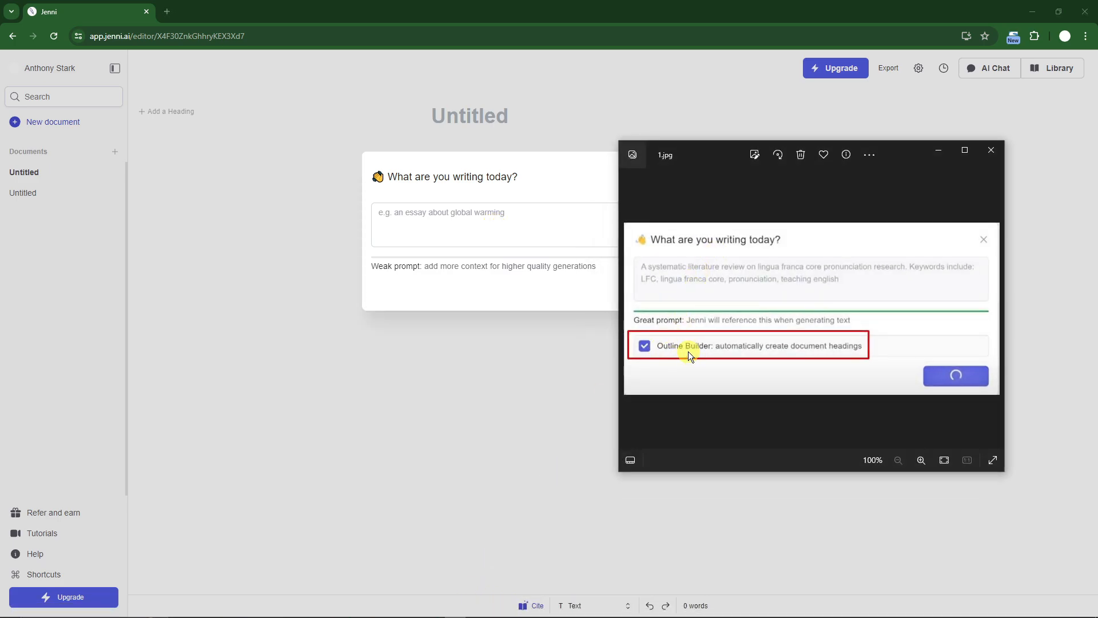
pyautogui.click(940, 151)
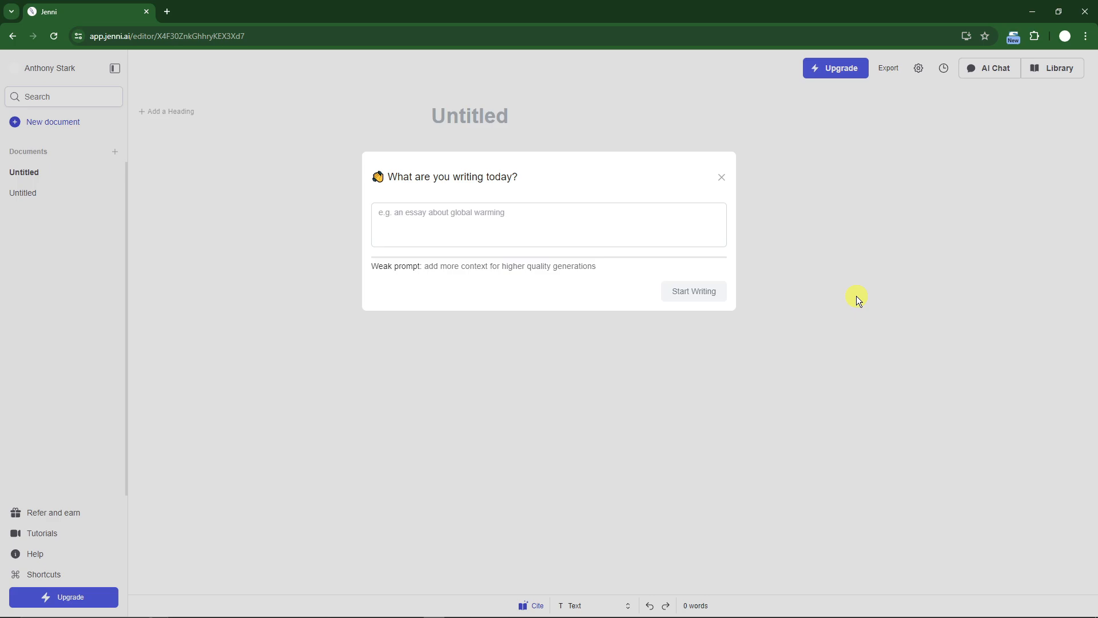
# Step: Enter "The cause of economic delay or downtrend." as the prompt for the new document
pyautogui.click(517, 212)
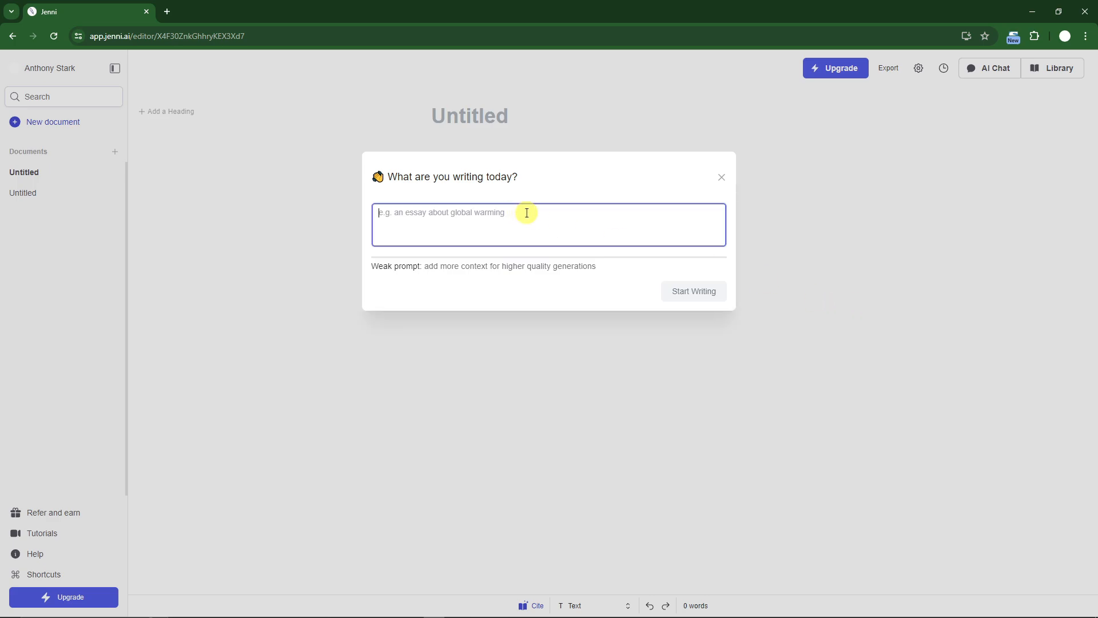
pyautogui.write('The ')
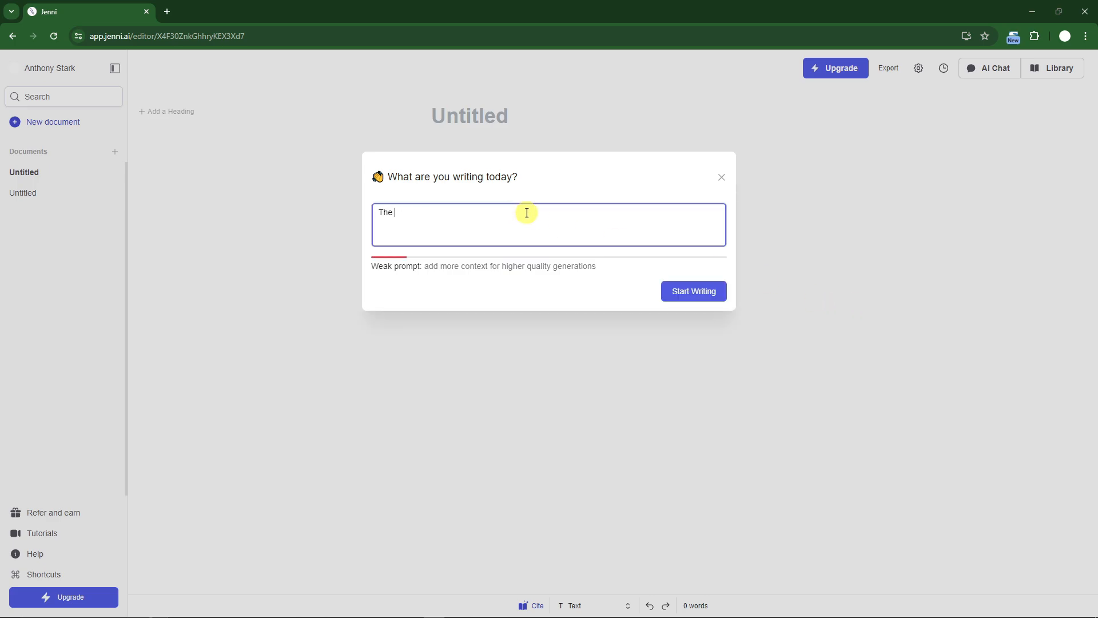
pyautogui.write('cause of economic delay ')
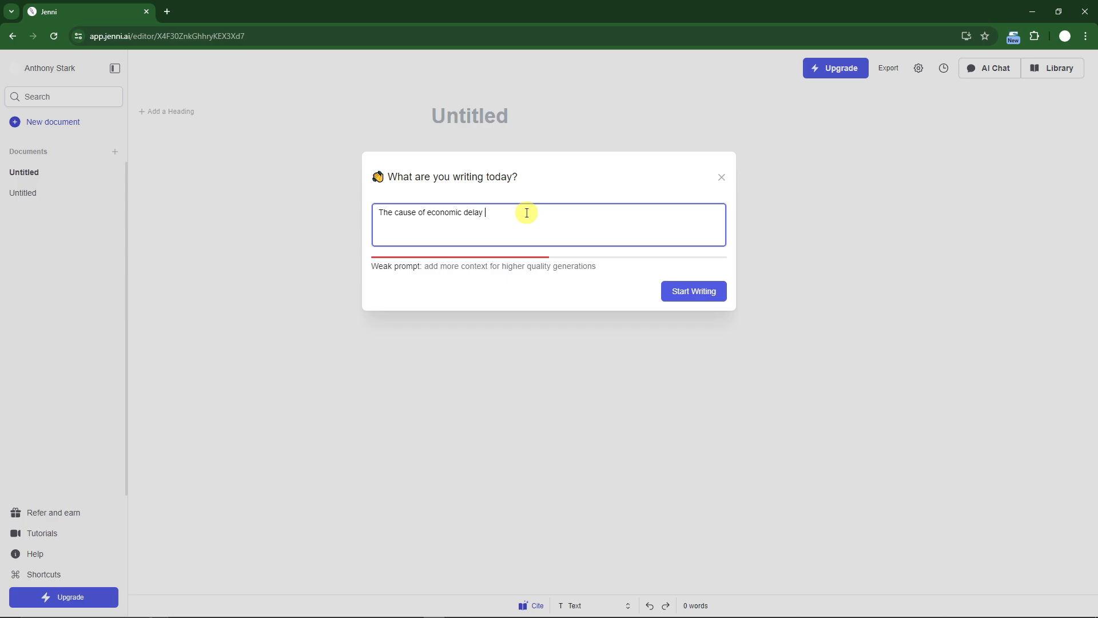
pyautogui.write('or dontrend.')
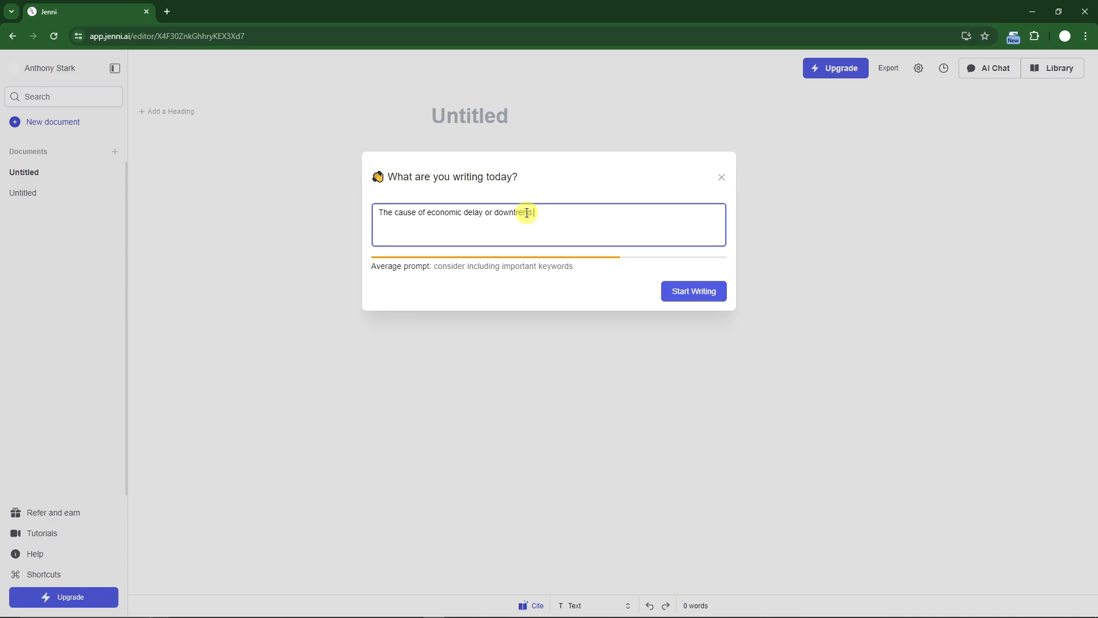
# Step: Check the quality feedback on the economic delay prompt and start writing the document from it
pyautogui.moveTo(575, 269); pyautogui.dragTo(441, 272)
pyautogui.click(555, 233)
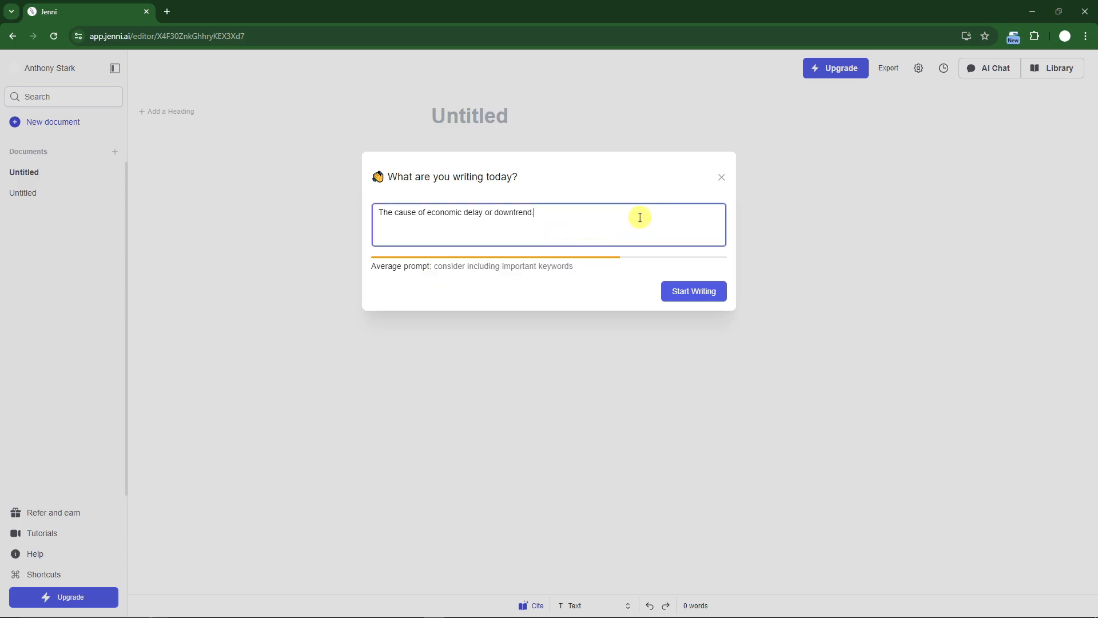
pyautogui.moveTo(372, 267); pyautogui.dragTo(434, 268)
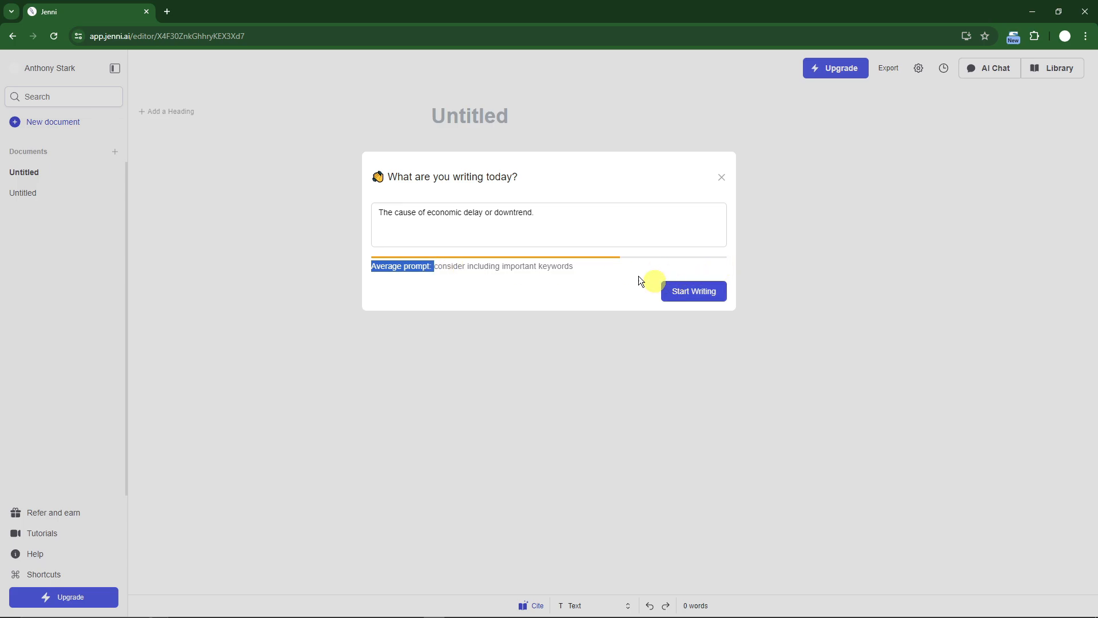
pyautogui.click(697, 291)
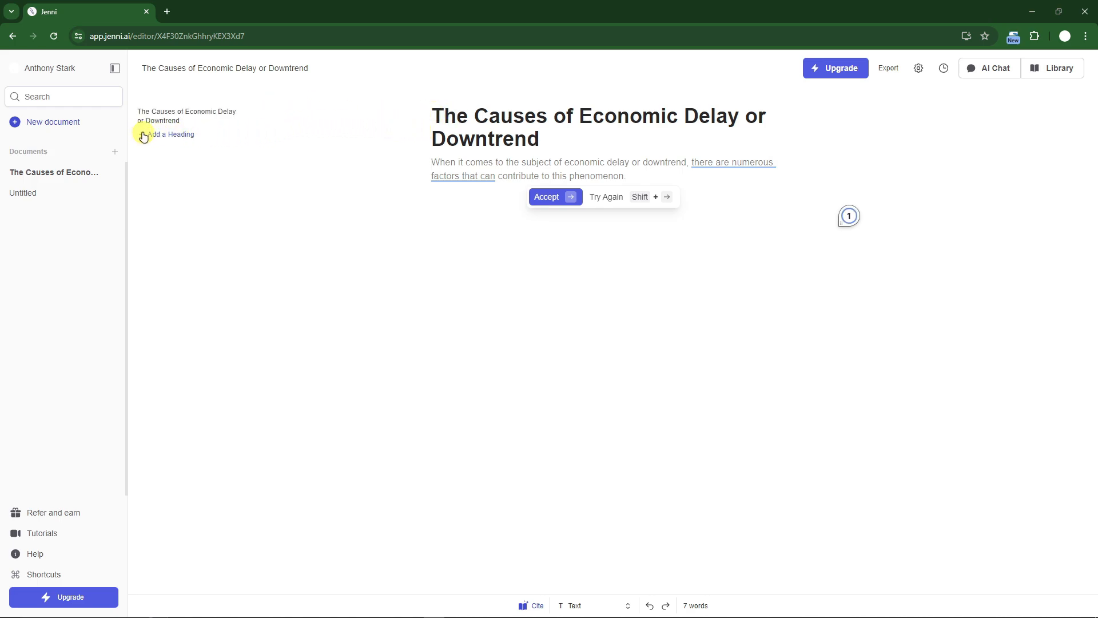
# Step: Add a Heading 1 below the document title reading "Sample heading for economic delay"
pyautogui.press('Return')
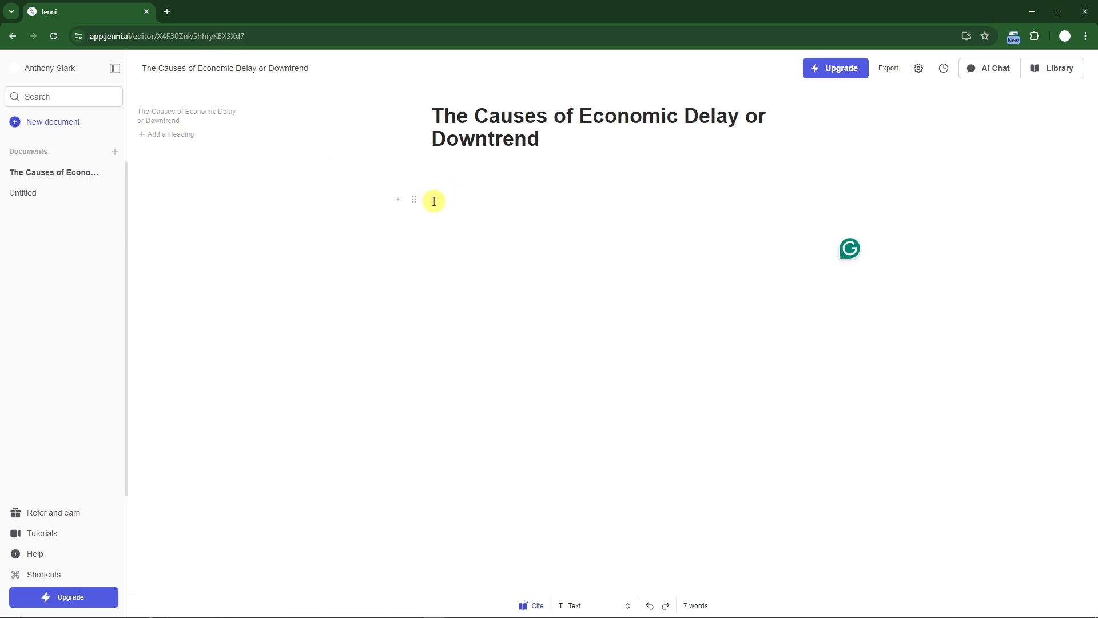
pyautogui.write('Ha')
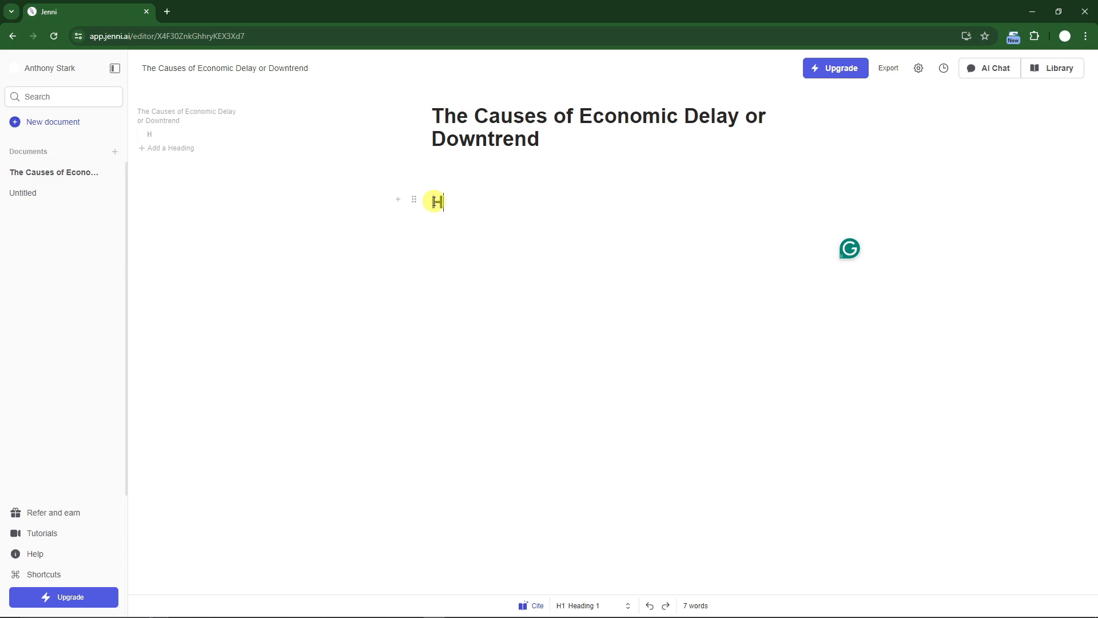
pyautogui.press('BackSpace')
pyautogui.press('BackSpace')
pyautogui.write('Sample ')
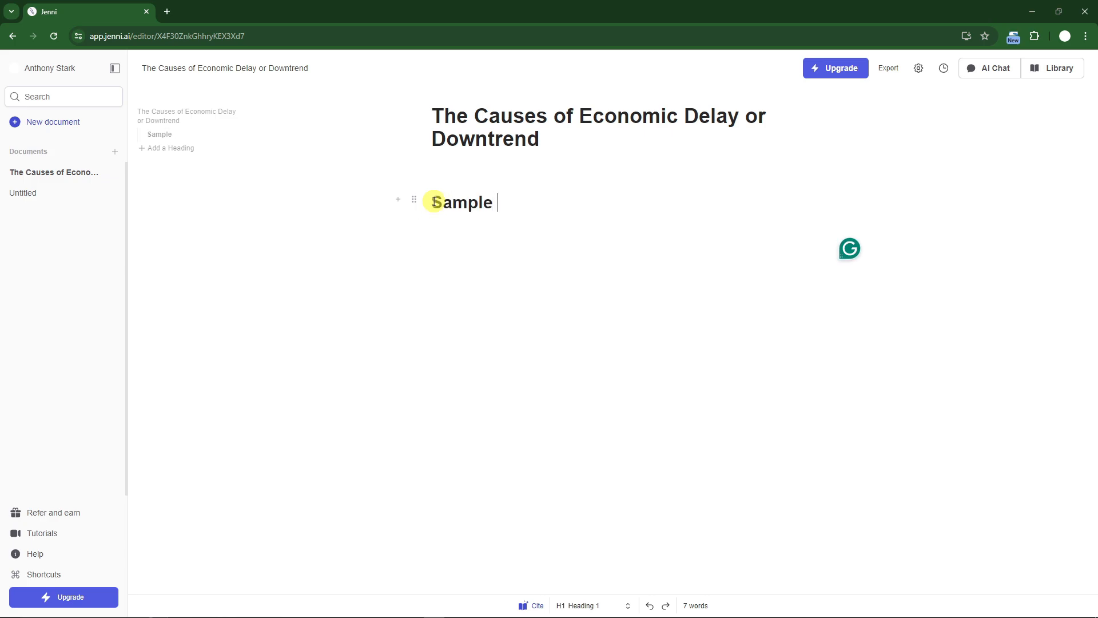
pyautogui.write('heading for econo')
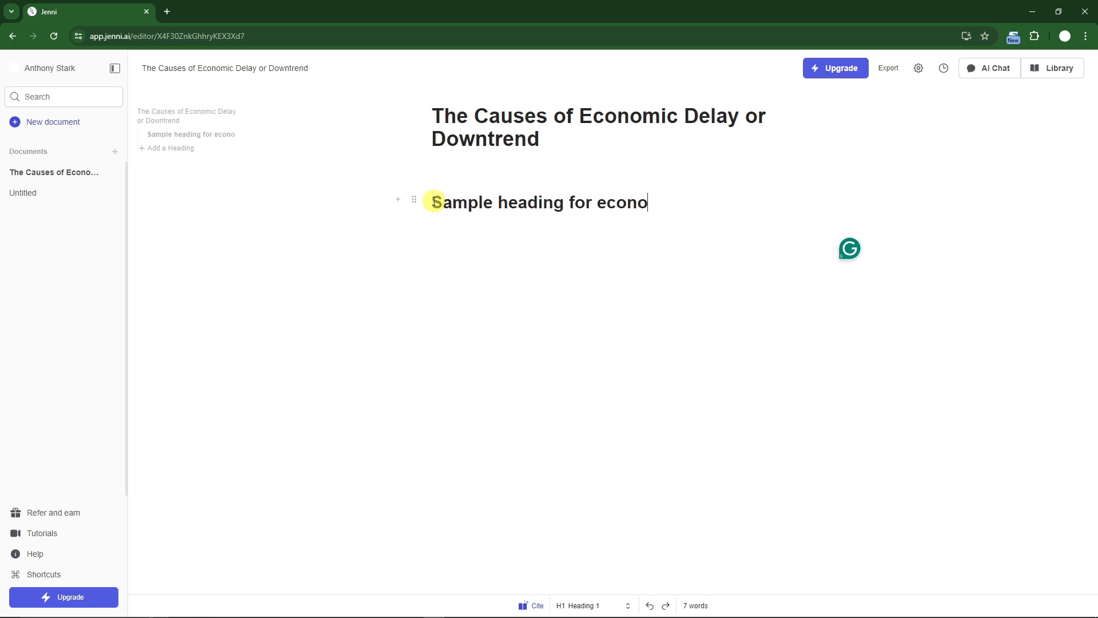
pyautogui.press('BackSpace')
pyautogui.write('omic delay')
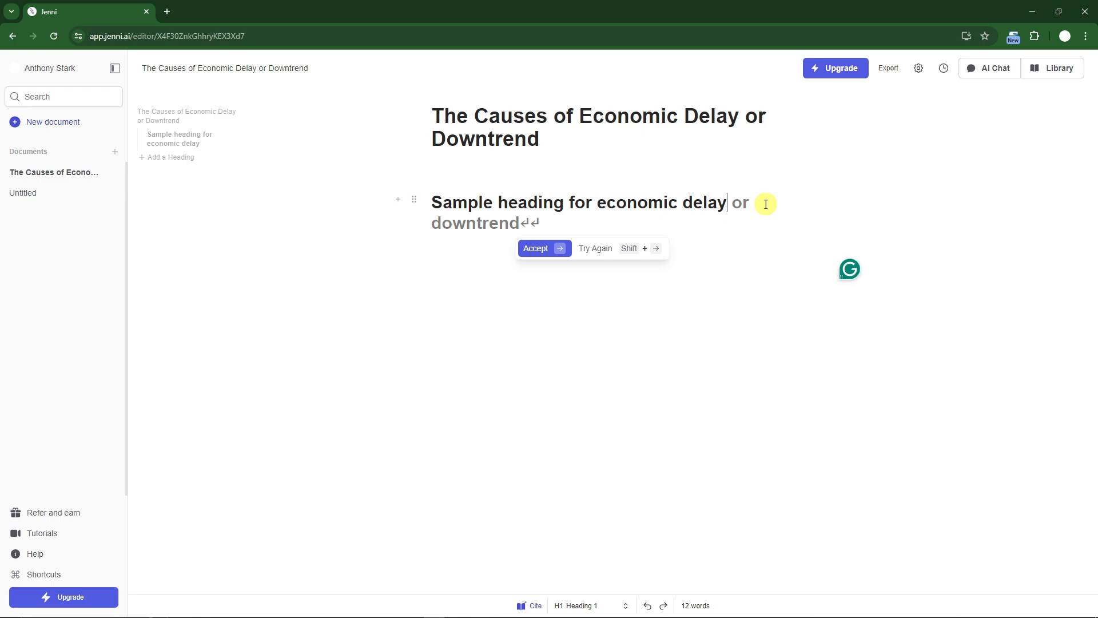
# Step: Complete the heading with the suggested "or downtrend" and build the opening paragraph from AI suggestions, requesting an alternative for its first sentence
pyautogui.click(558, 248)
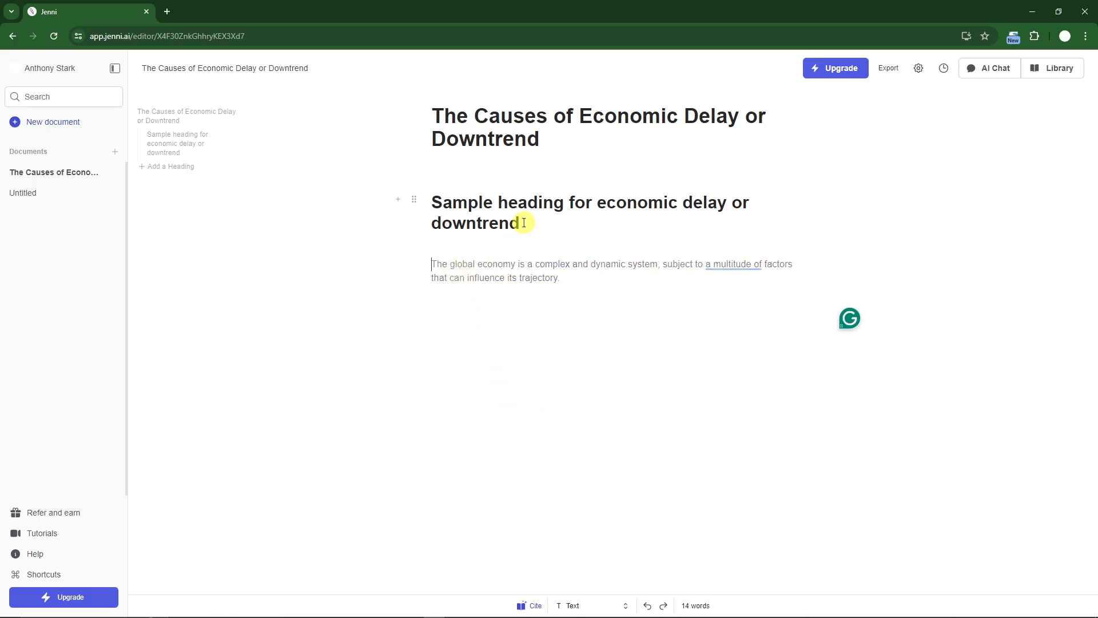
pyautogui.moveTo(435, 265)
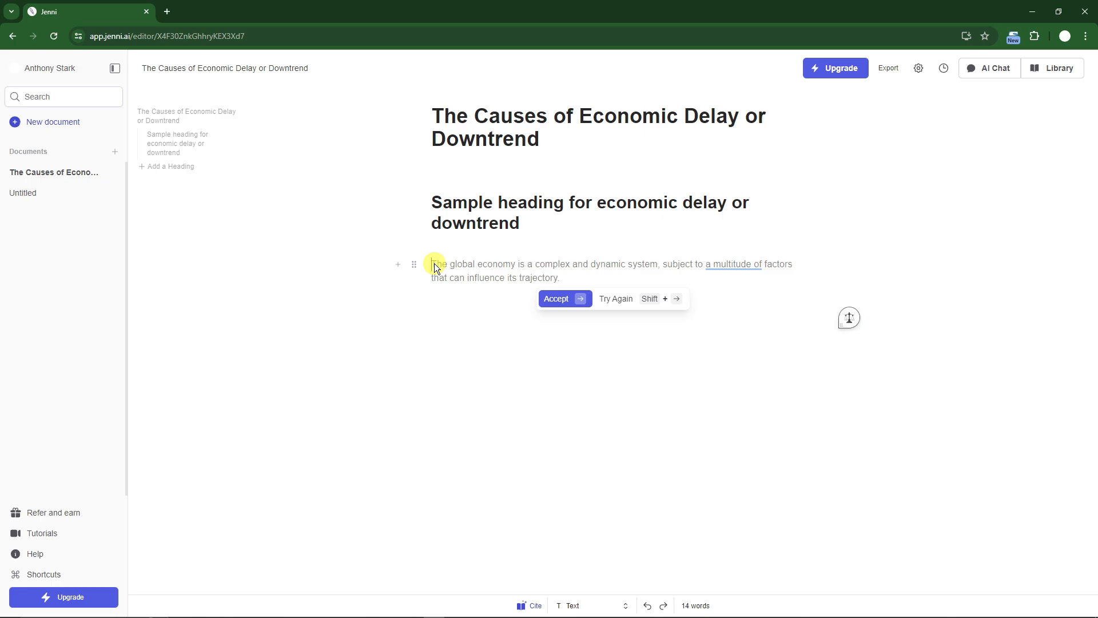
pyautogui.click(614, 298)
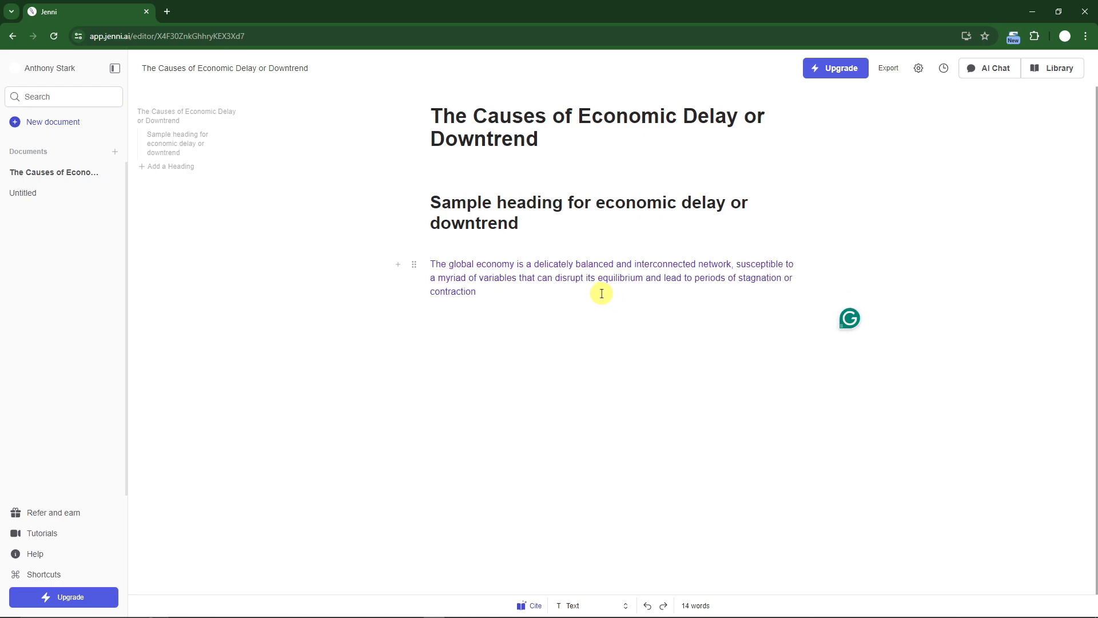
pyautogui.click(538, 313)
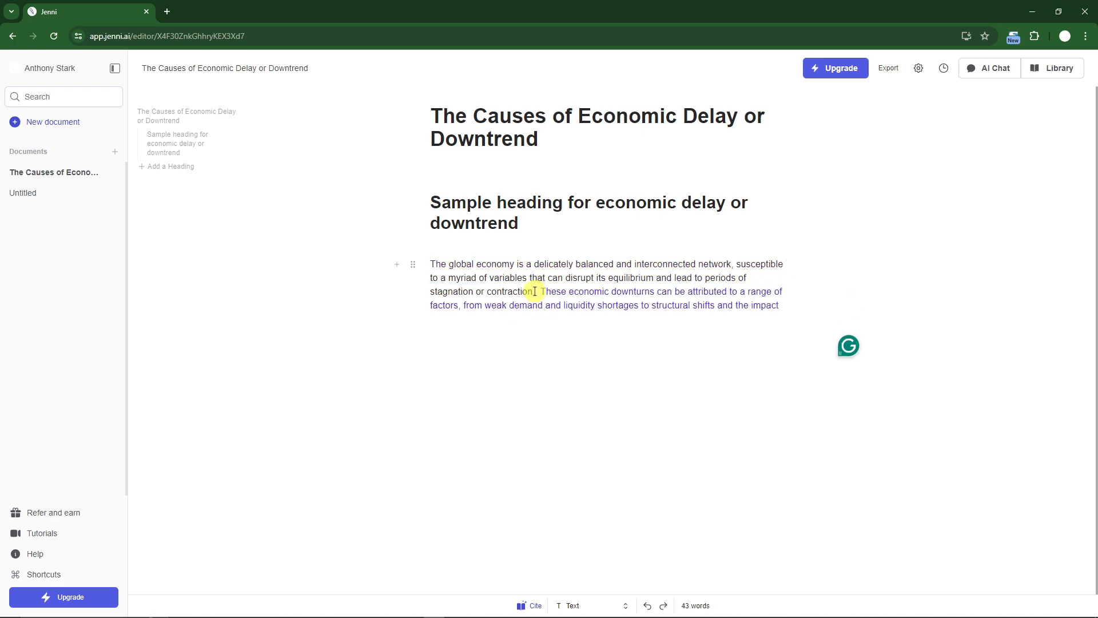
pyautogui.click(562, 343)
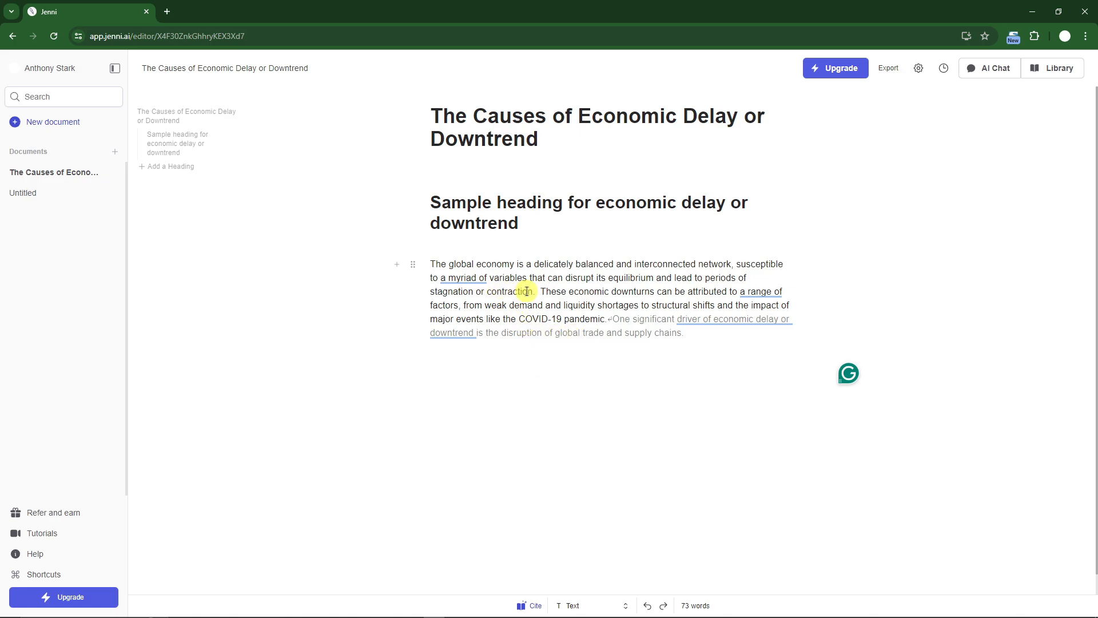
# Step: Try to generate an opposing argument from the opening paragraph using AI Commands
pyautogui.click(412, 264)
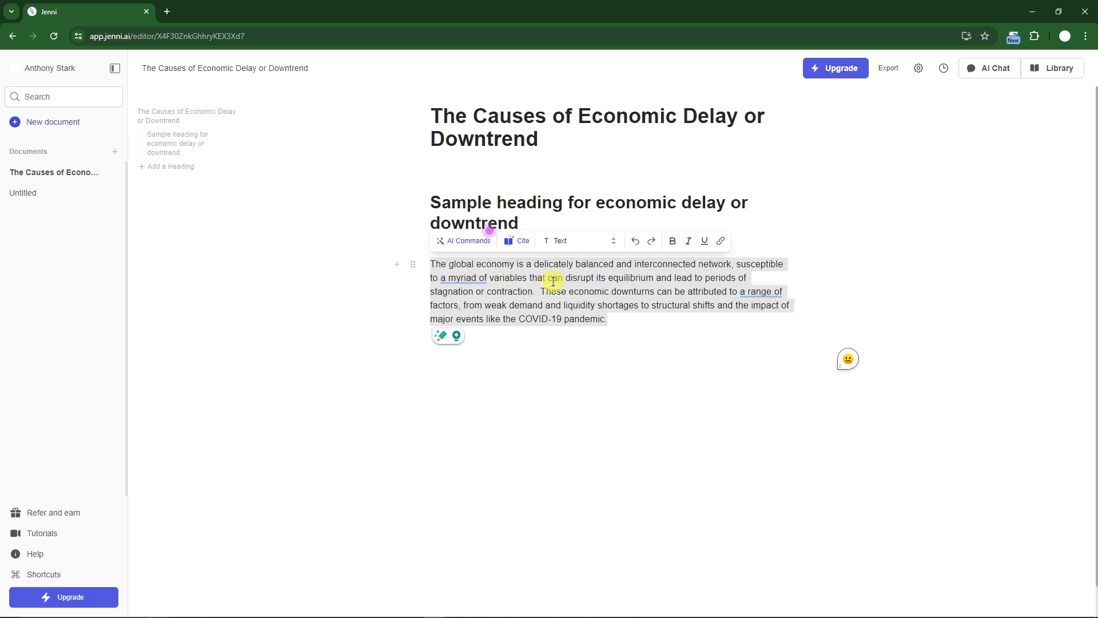
pyautogui.click(473, 242)
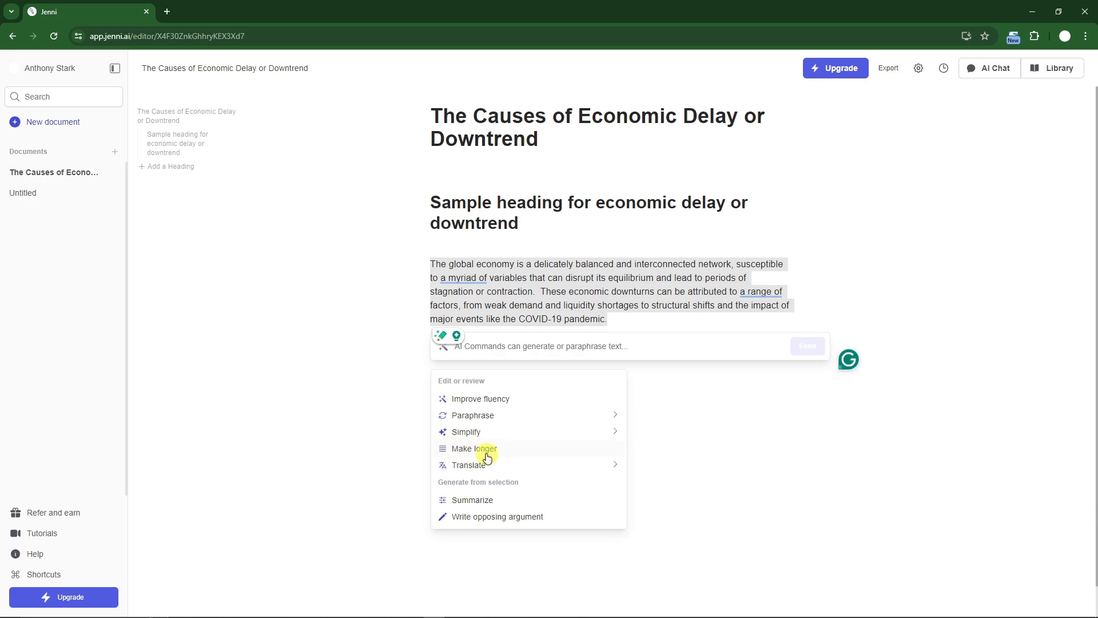
pyautogui.moveTo(482, 469)
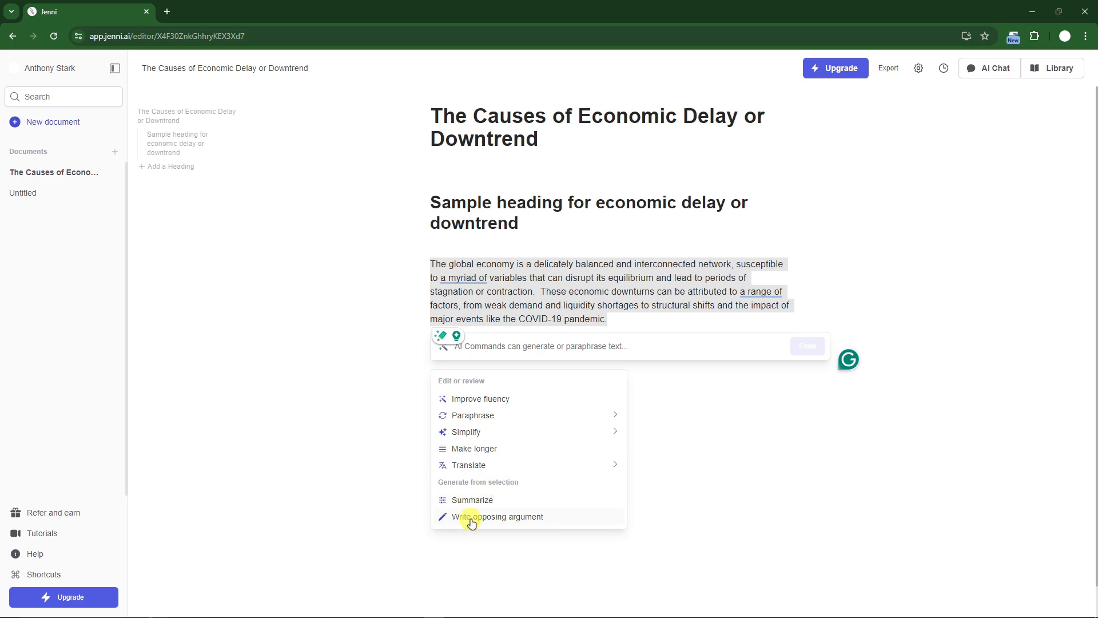
pyautogui.click(502, 518)
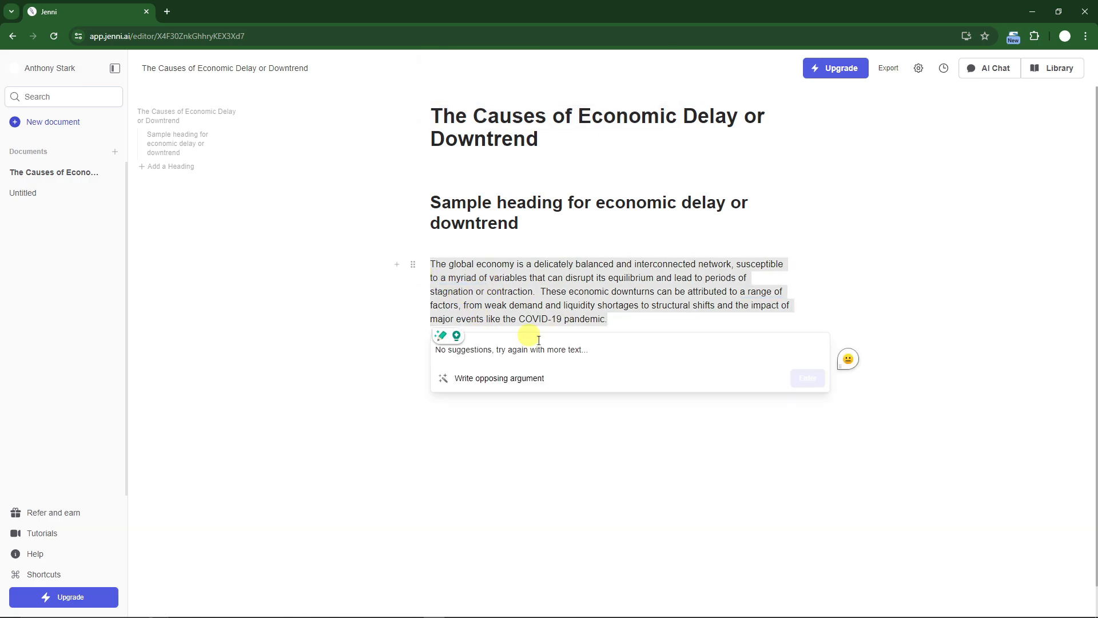
pyautogui.click(588, 318)
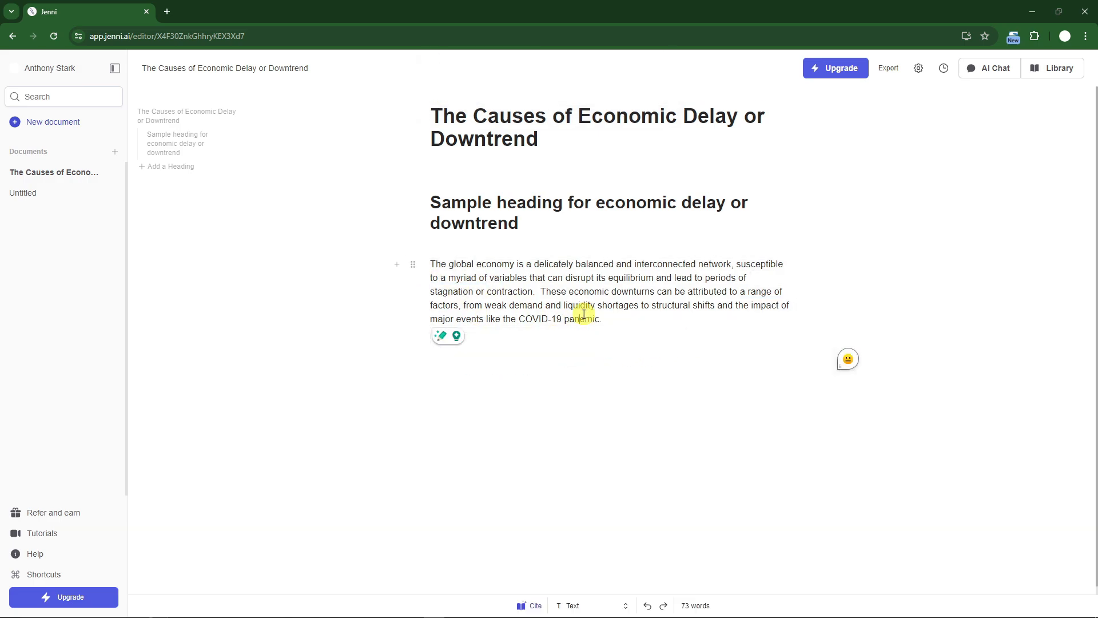
# Step: Generate a longer version of the opening paragraph with AI Commands and insert it below the original
pyautogui.click(413, 265)
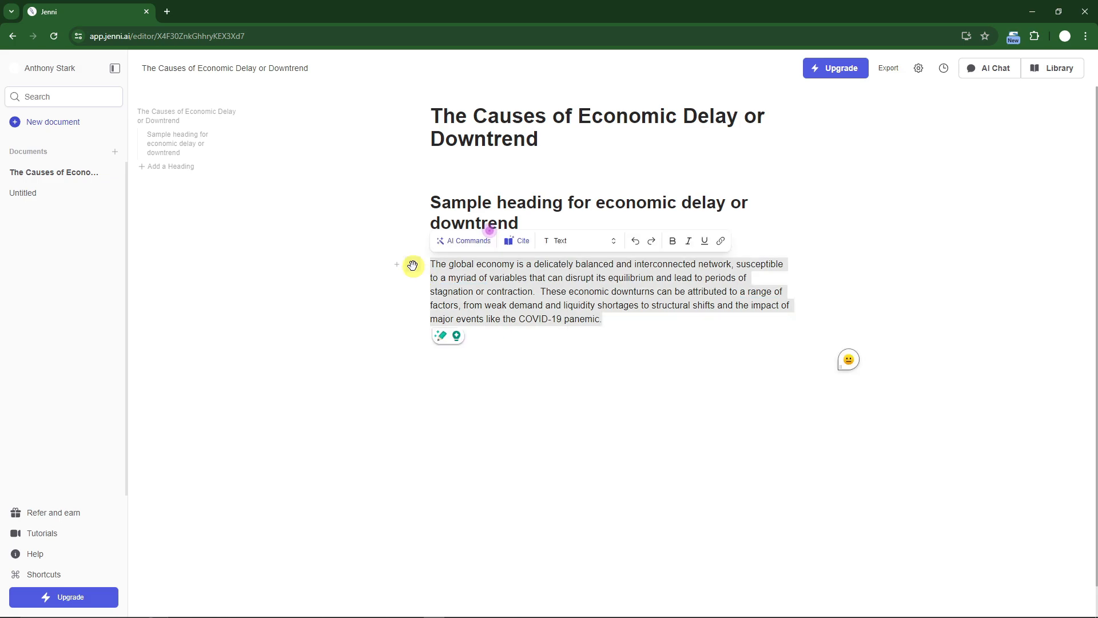
pyautogui.click(482, 248)
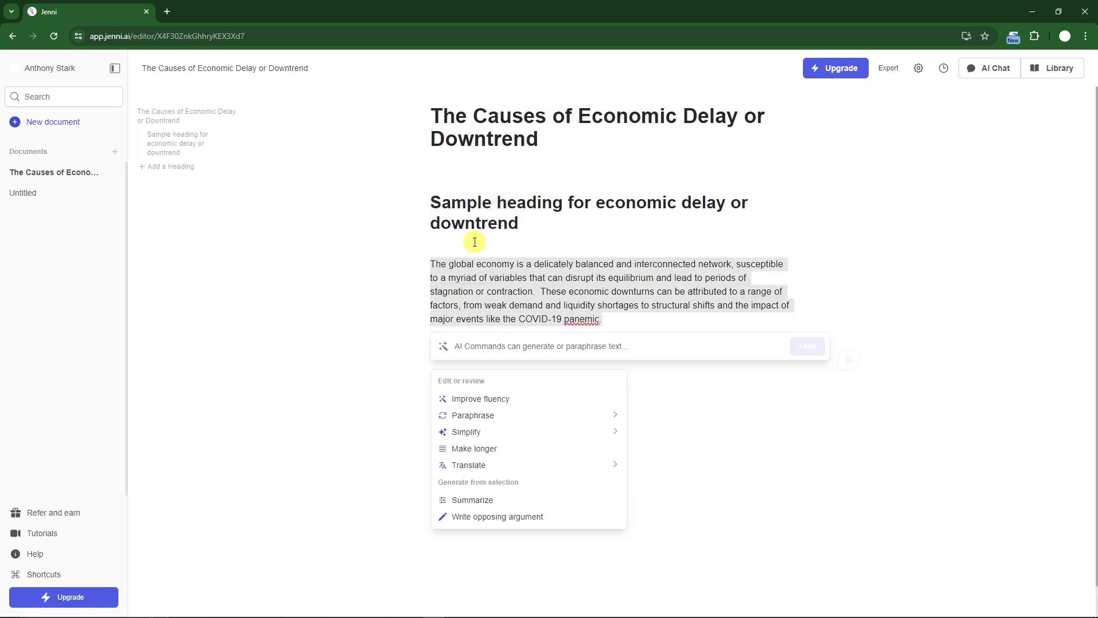
pyautogui.click(475, 448)
pyautogui.click(472, 380)
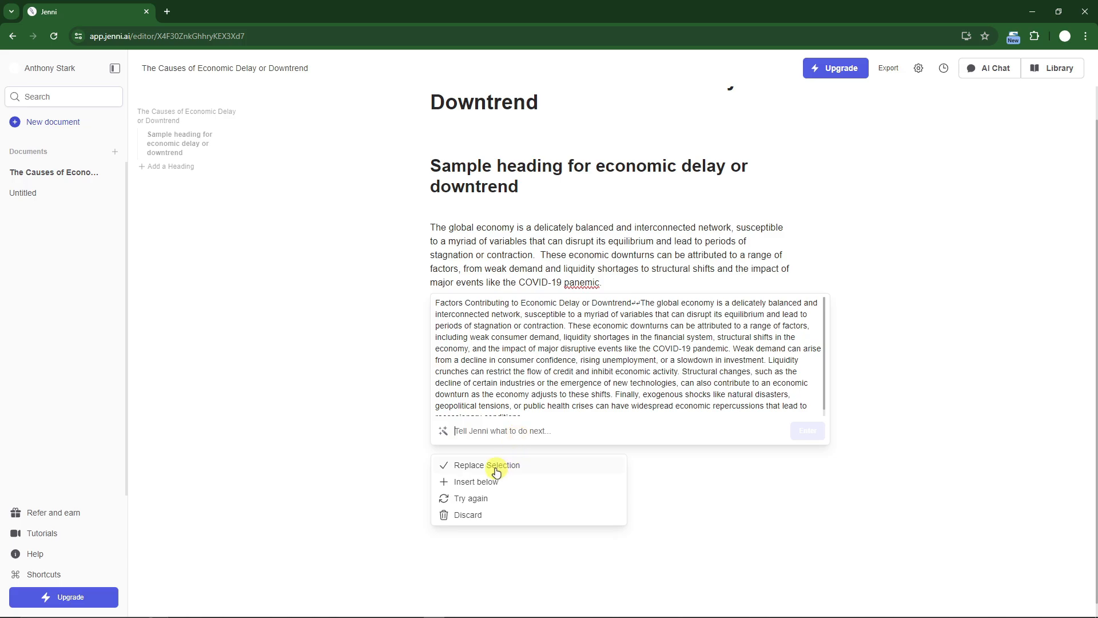
pyautogui.click(483, 482)
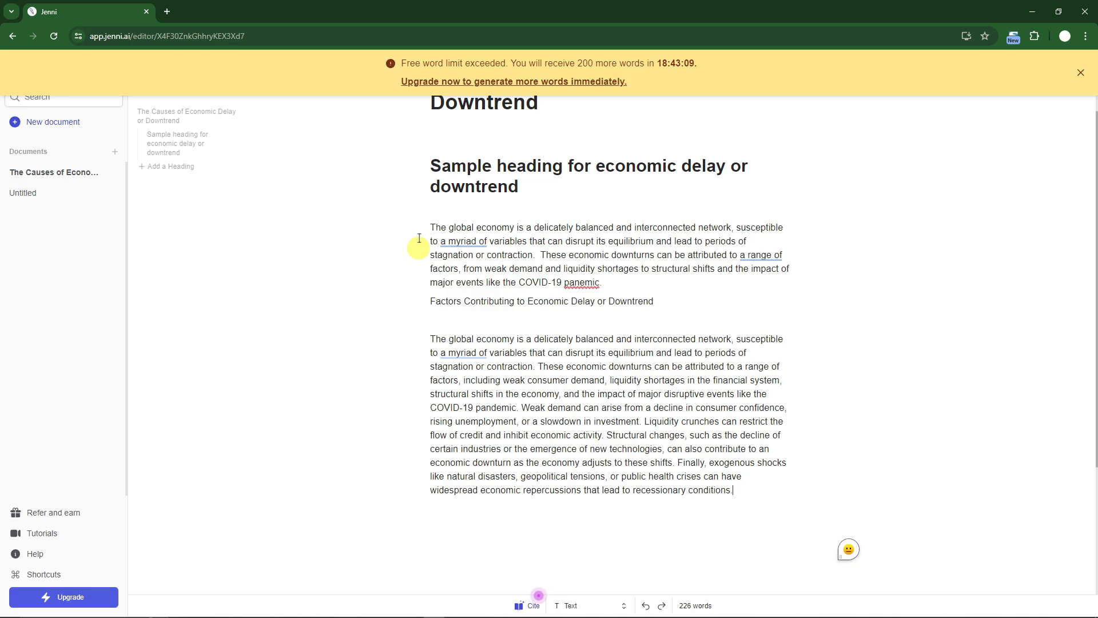
# Step: Read the free word limit notice, and dismiss both the coupon chat message and the notice
pyautogui.moveTo(401, 64); pyautogui.dragTo(726, 67)
pyautogui.moveTo(1043, 333)
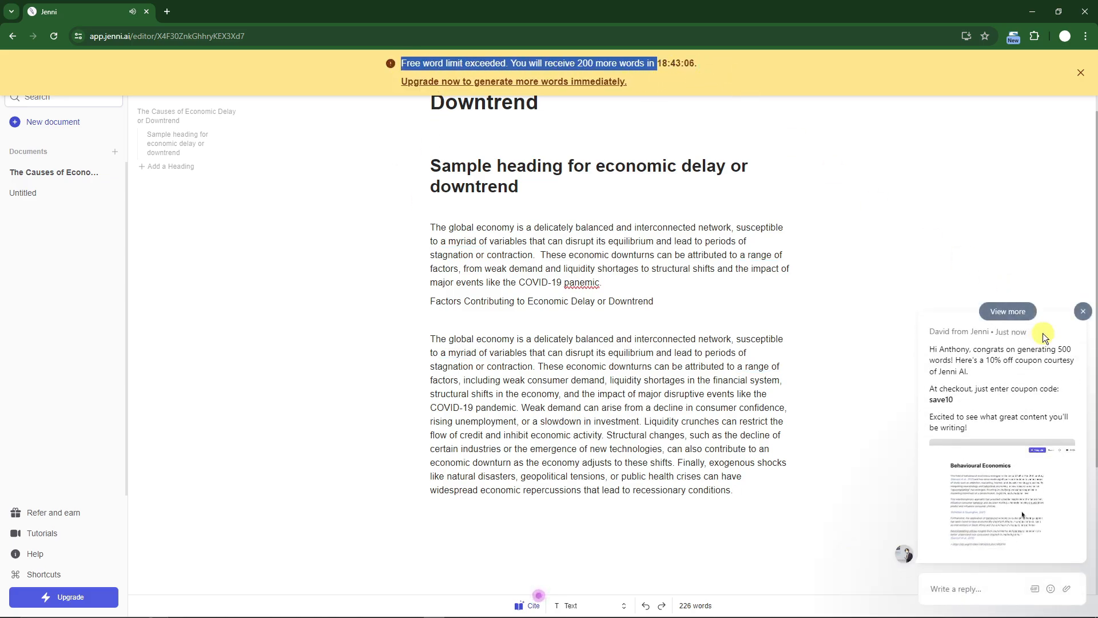
pyautogui.click(1083, 311)
pyautogui.click(1081, 72)
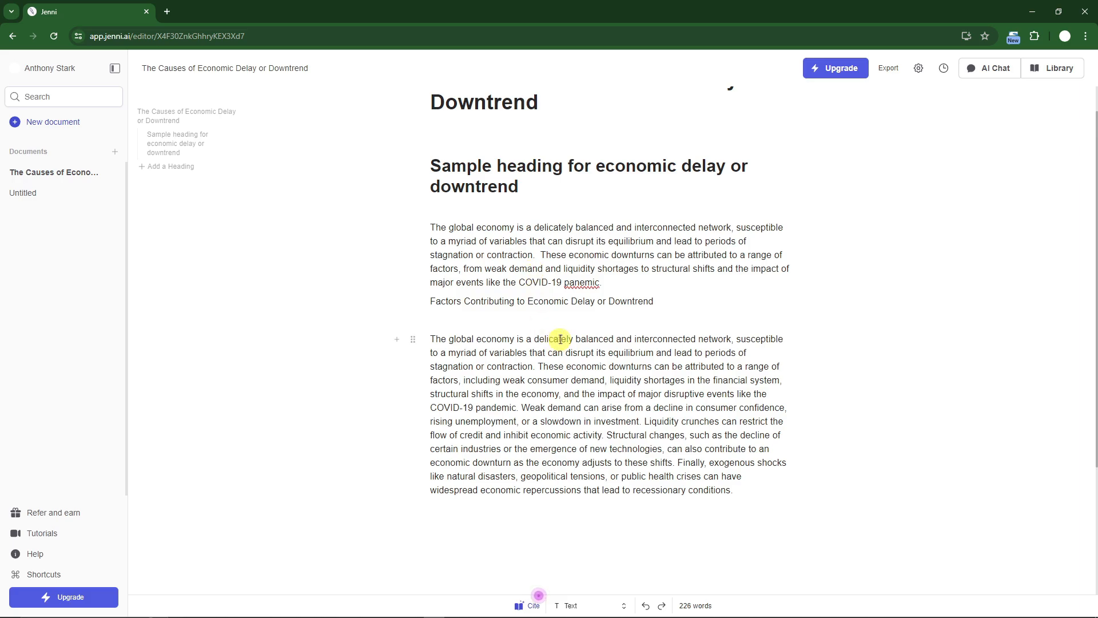
# Step: Correct the misspelled "panemic" at the end of the opening paragraph to "pandemic" using the spelling suggestion
pyautogui.tripleClick(581, 283)
pyautogui.rightClick(582, 285)
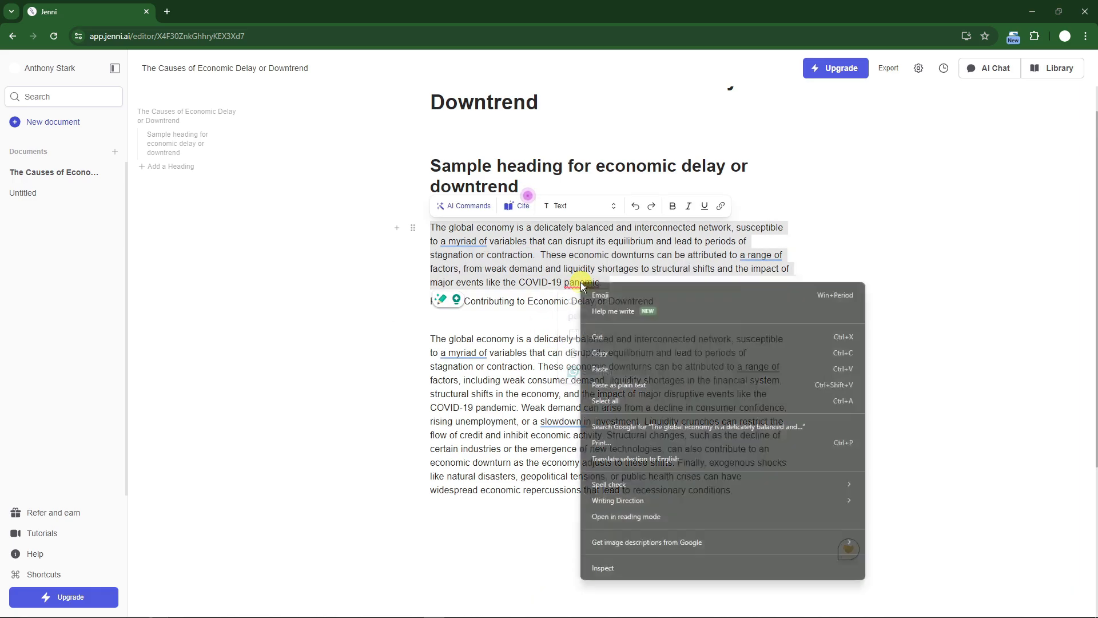
pyautogui.click(651, 274)
pyautogui.moveTo(585, 284)
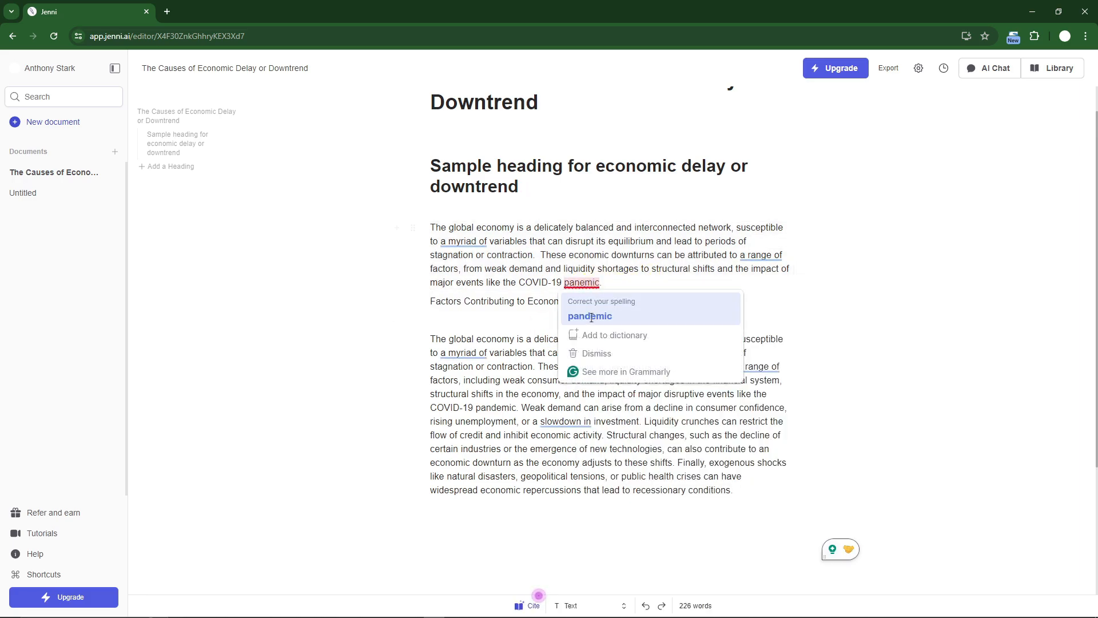
pyautogui.click(591, 318)
pyautogui.click(686, 304)
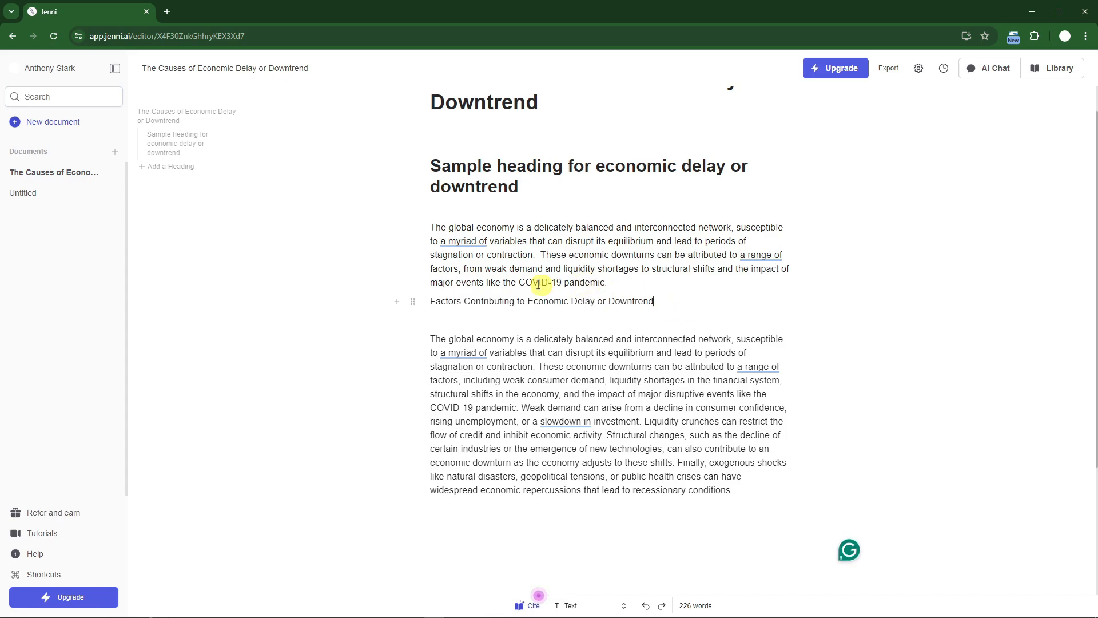
# Step: Cite "A global sudden stop" (2020) in the "Factors Contributing to Economic Delay or Downtrend" line and view the available reference styles
pyautogui.moveTo(430, 227); pyautogui.dragTo(439, 299)
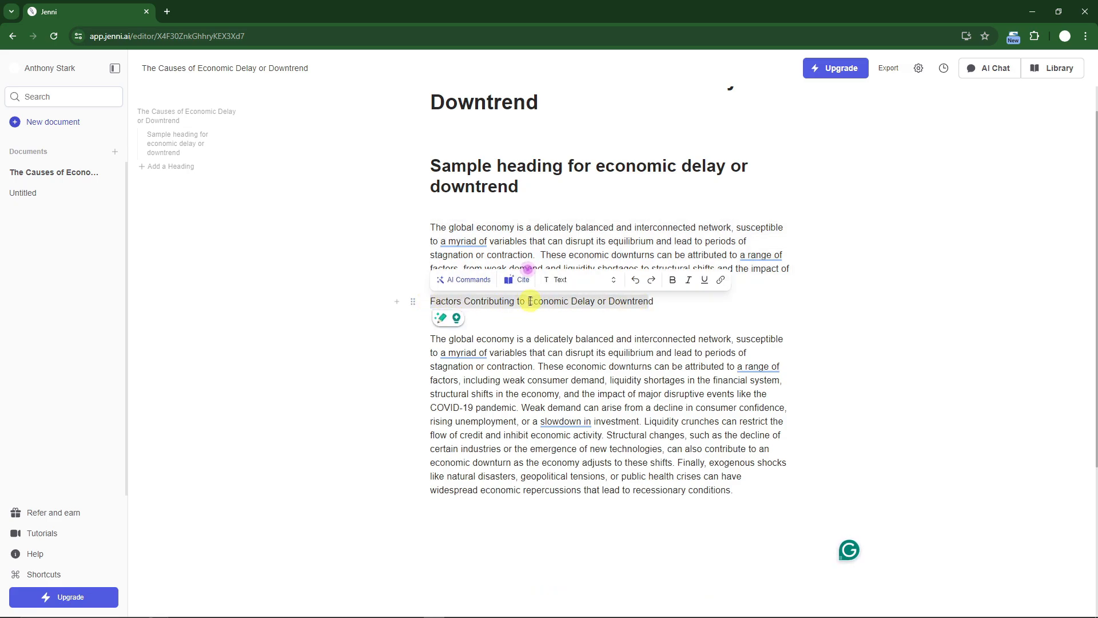
pyautogui.click(521, 280)
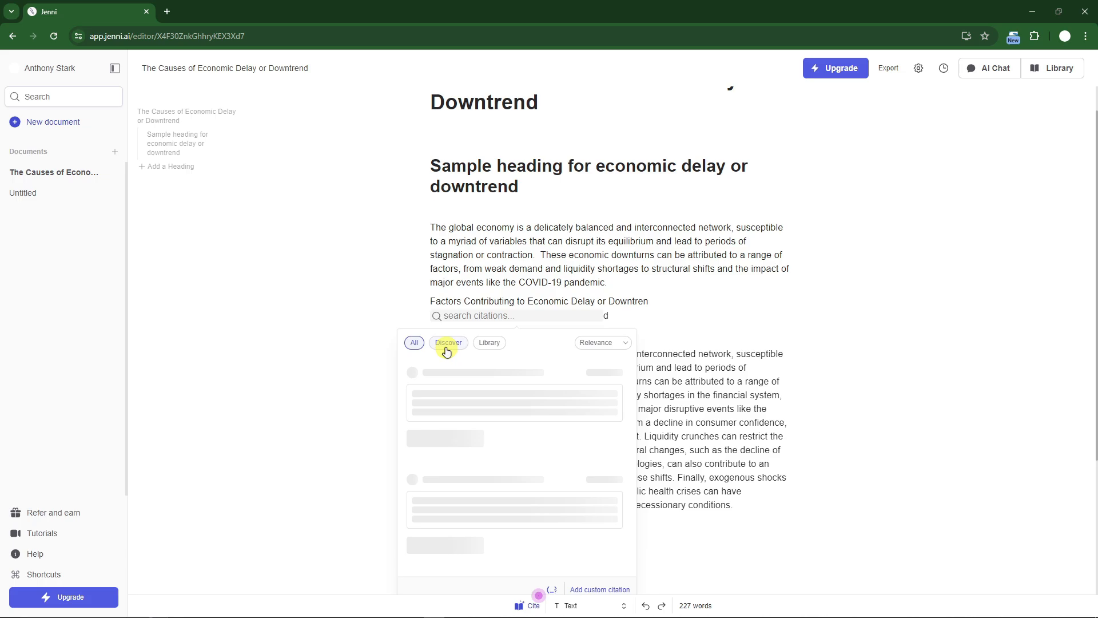
pyautogui.click(614, 344)
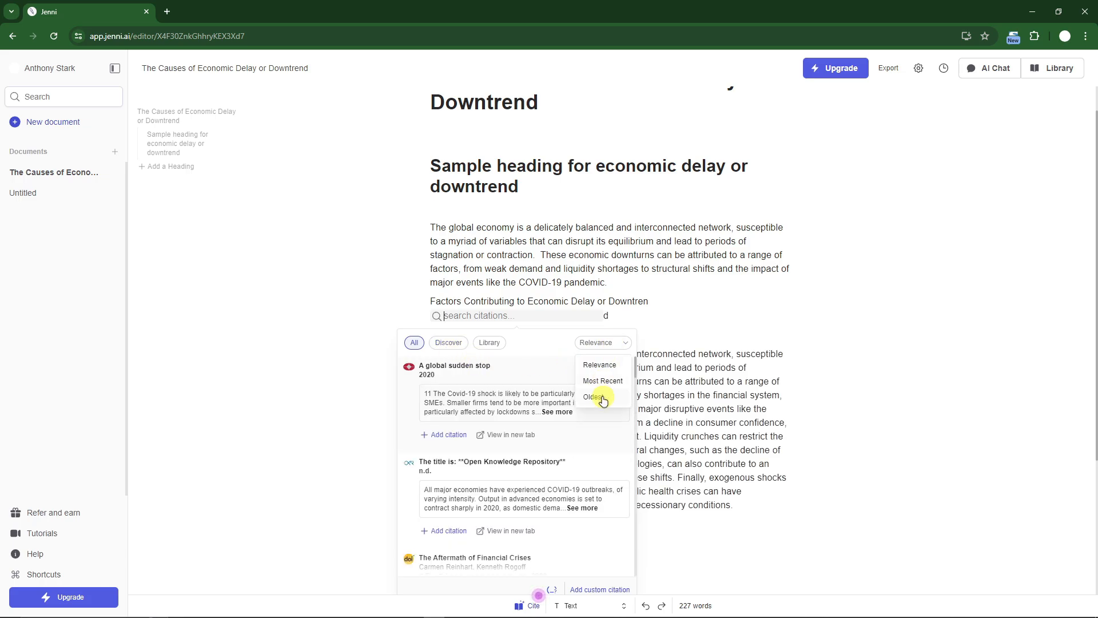
pyautogui.click(446, 435)
pyautogui.click(841, 328)
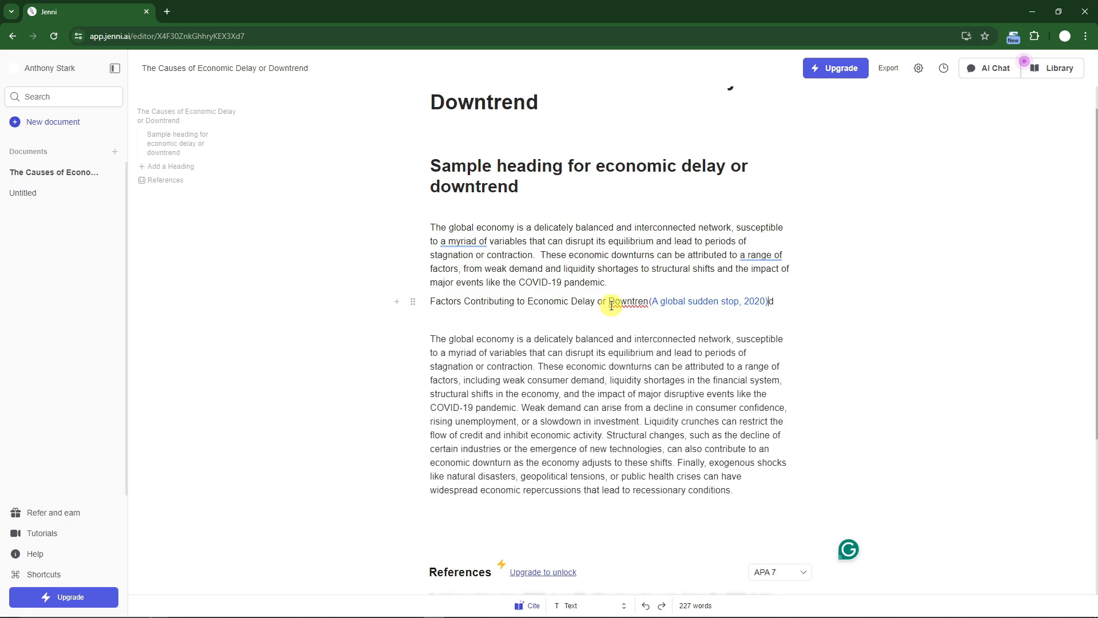
pyautogui.click(803, 572)
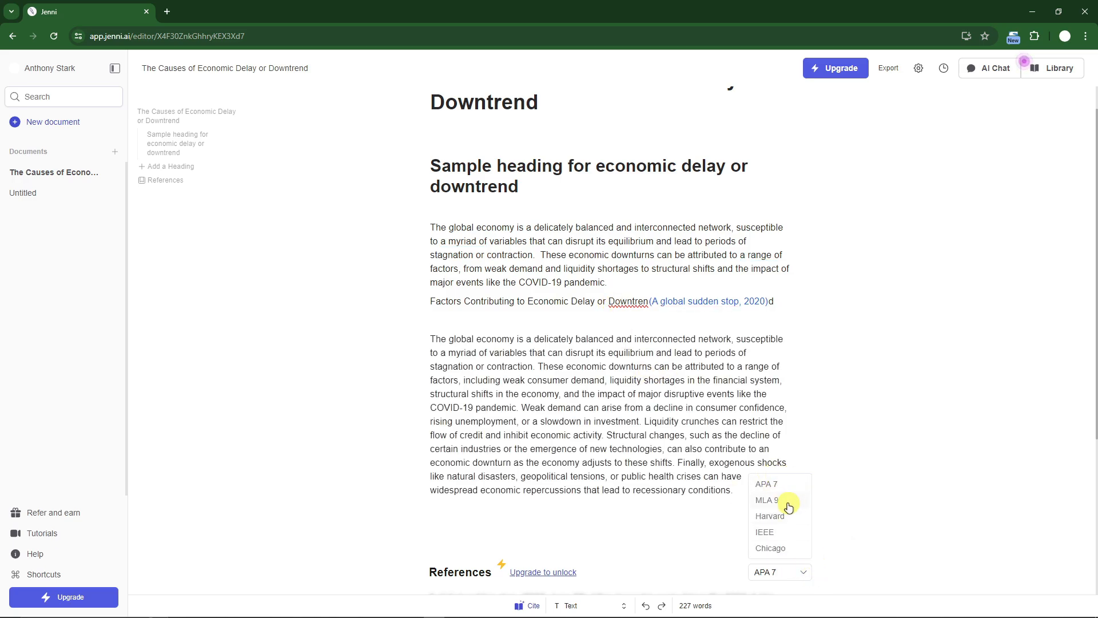
pyautogui.click(826, 526)
# Step: Check the text style options for the expanded paragraph and make it bold from just after its first letter through "Finall"
pyautogui.moveTo(436, 339); pyautogui.dragTo(701, 464)
pyautogui.click(563, 324)
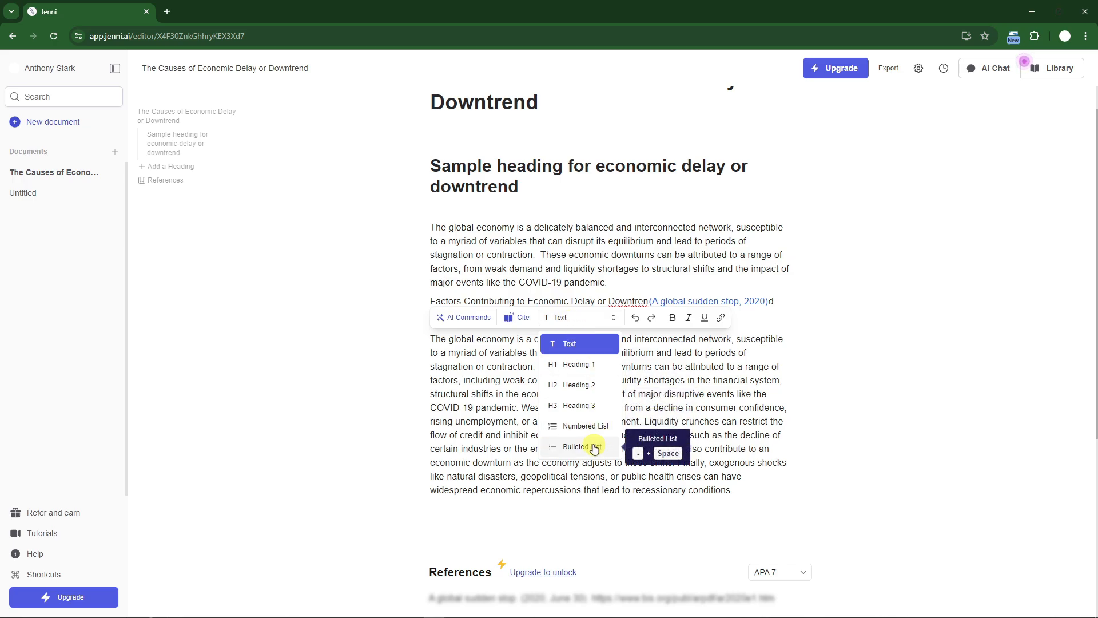
pyautogui.click(674, 318)
pyautogui.click(674, 319)
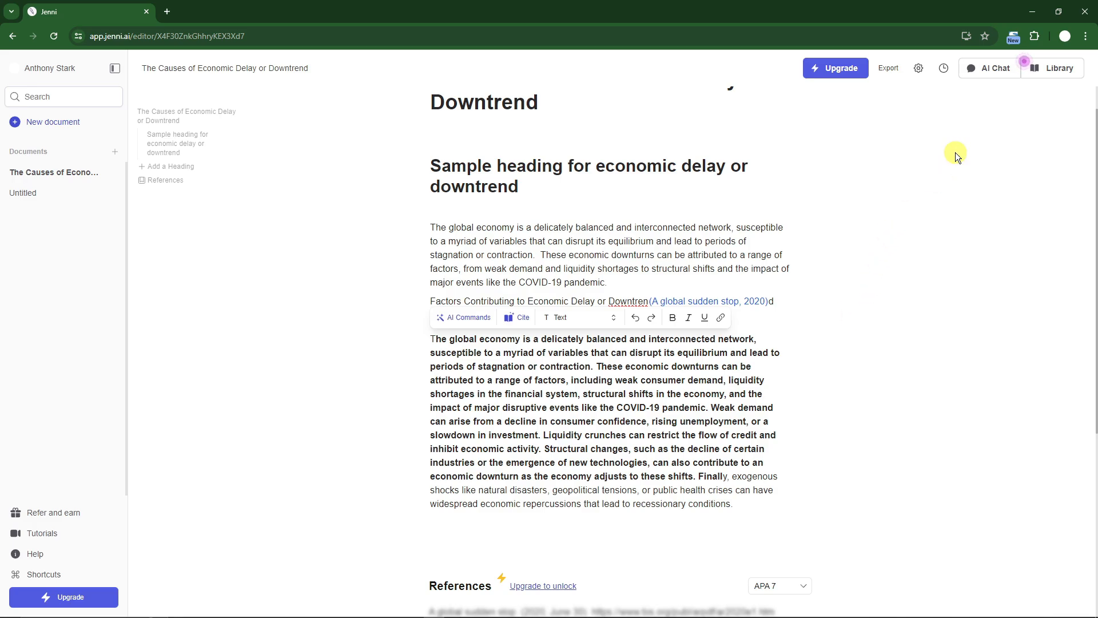
# Step: Ask the AI chat assistant "What is my paper about?"
pyautogui.click(982, 81)
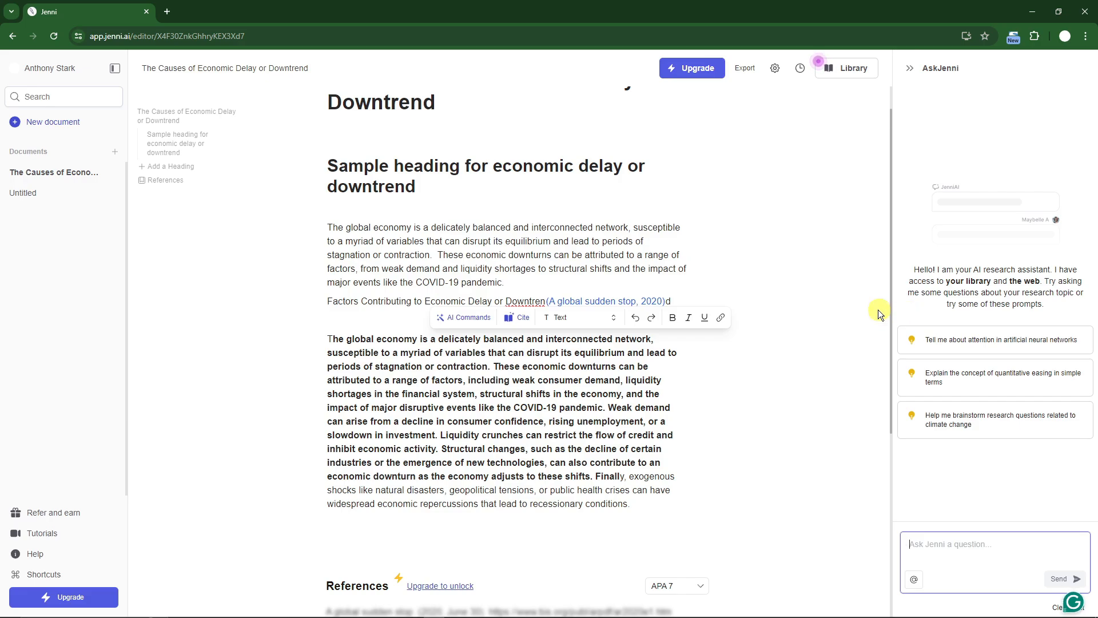
pyautogui.click(746, 290)
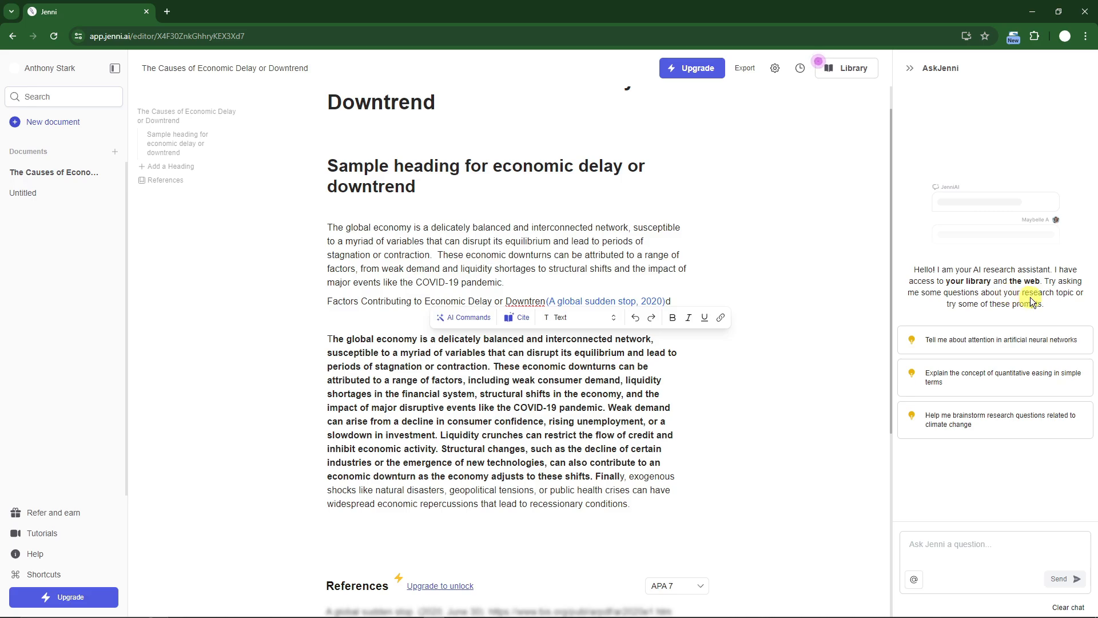
pyautogui.click(943, 542)
pyautogui.write('What ')
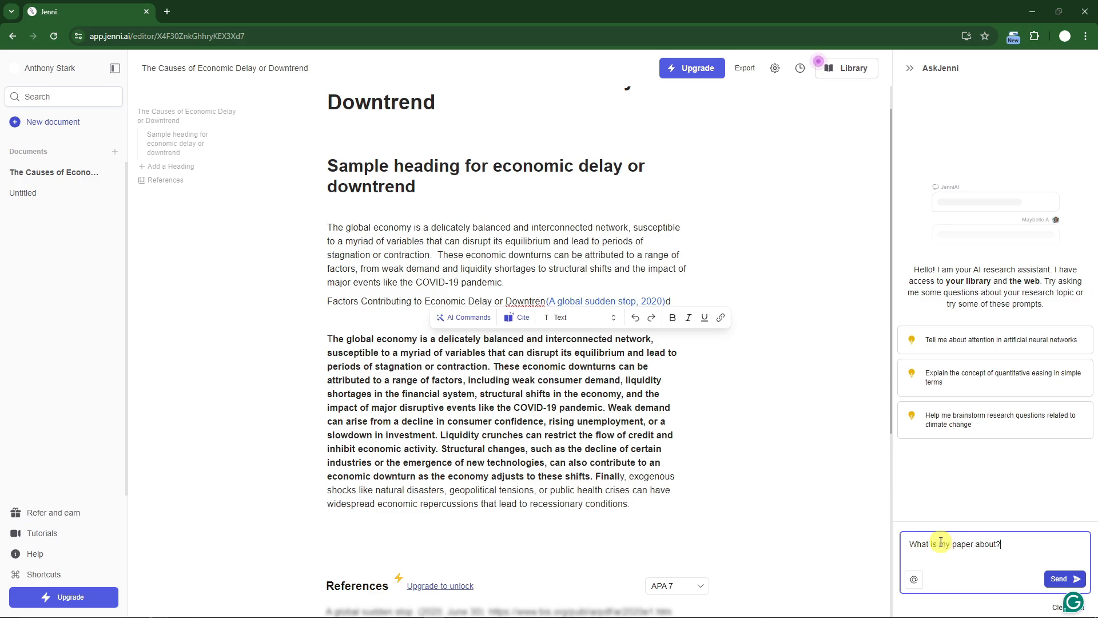
pyautogui.write('is my paper about?')
pyautogui.press('Return')
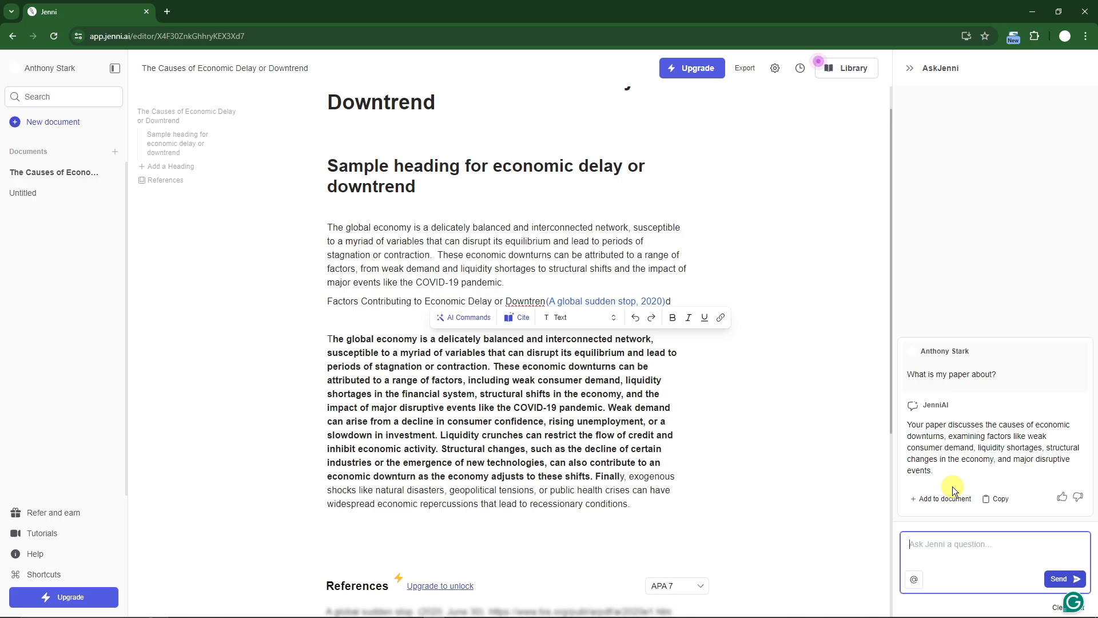
# Step: Add the assistant's answer to the document in place of the selected bold text, and add the same answer a second time
pyautogui.click(922, 501)
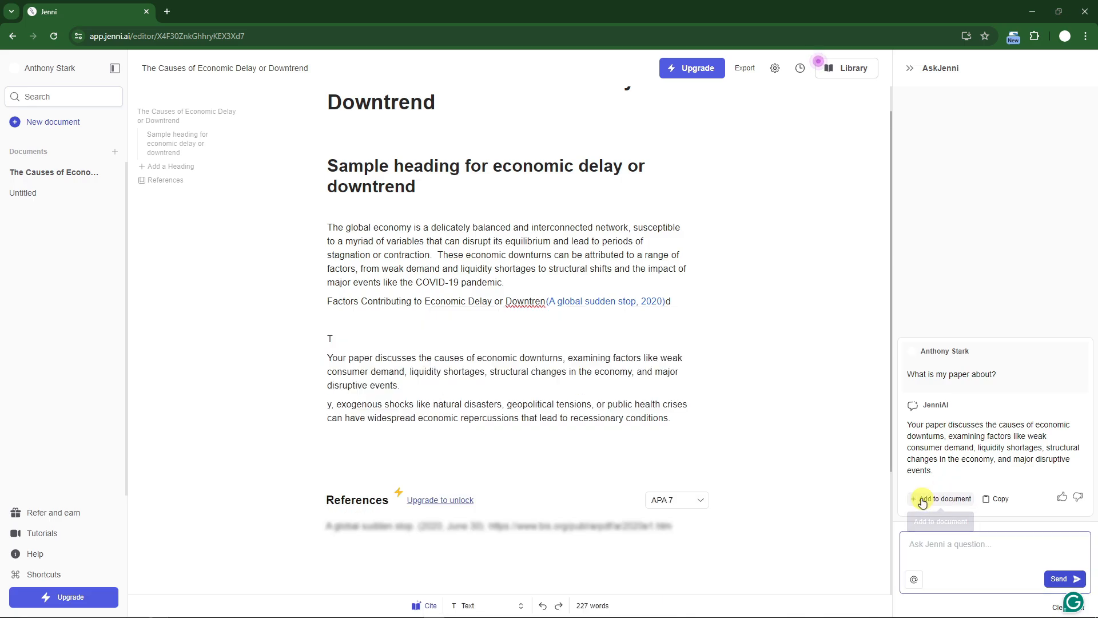
pyautogui.scroll(-2, 429, 348)
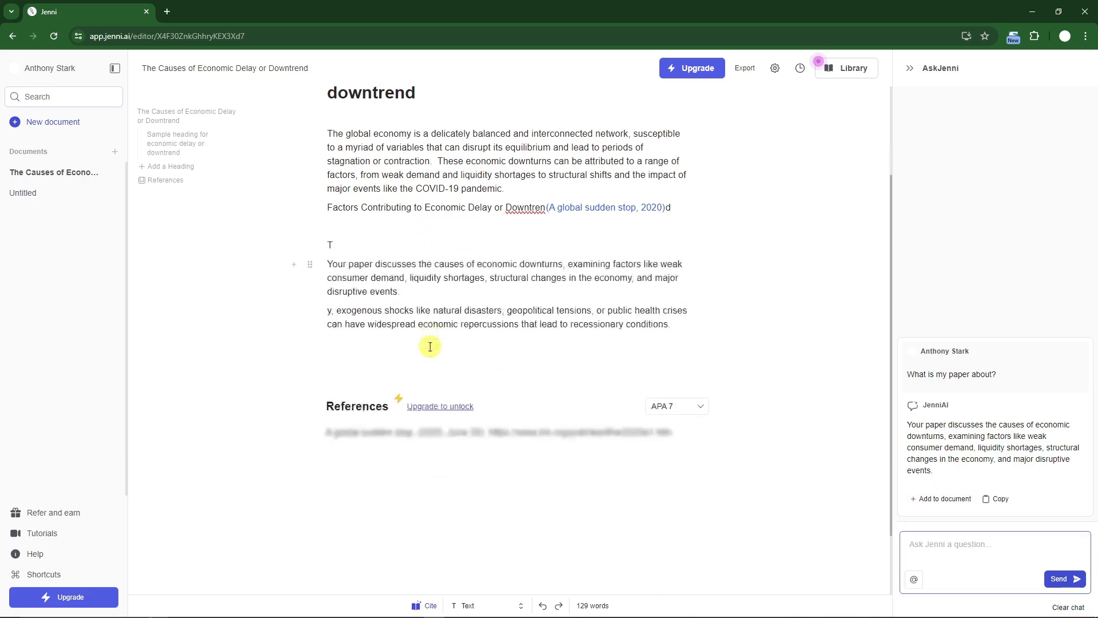
pyautogui.scroll(2, 430, 347)
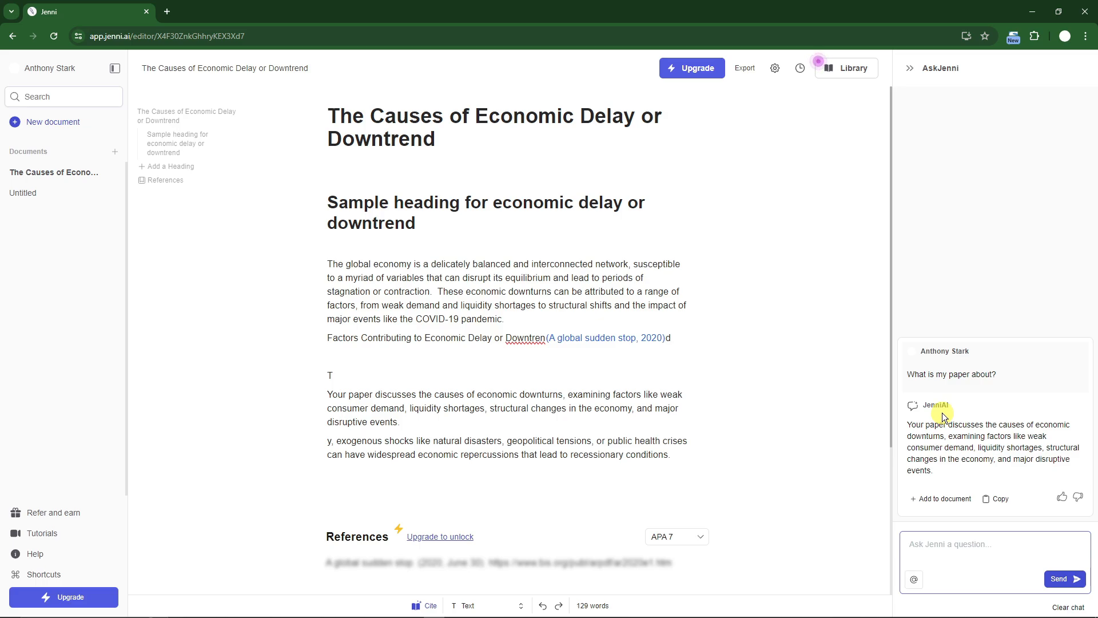
pyautogui.click(919, 503)
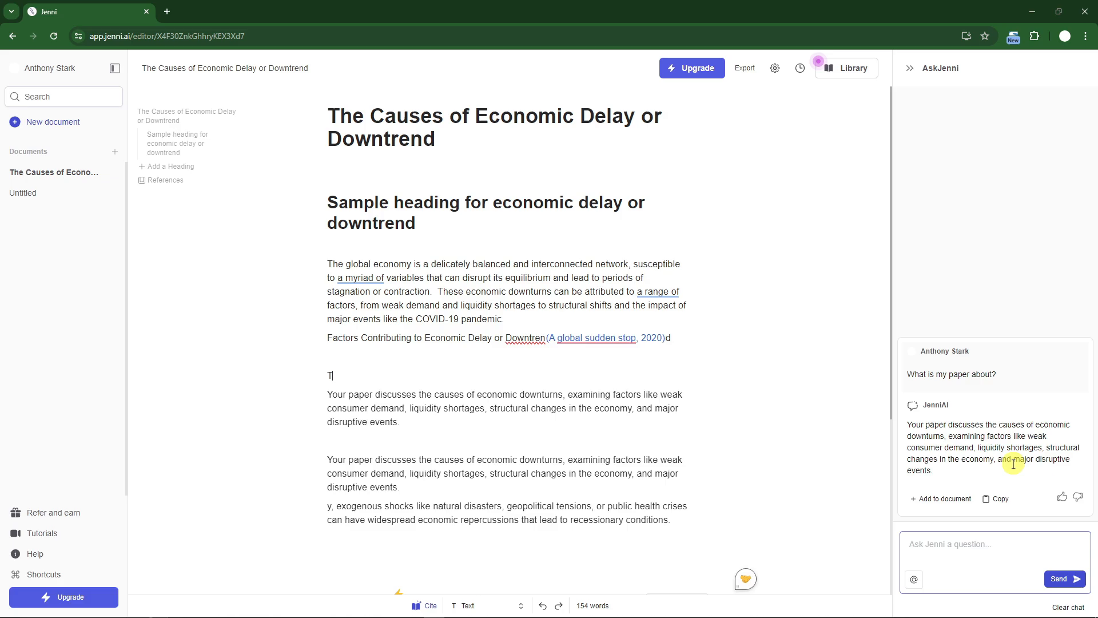
pyautogui.click(943, 540)
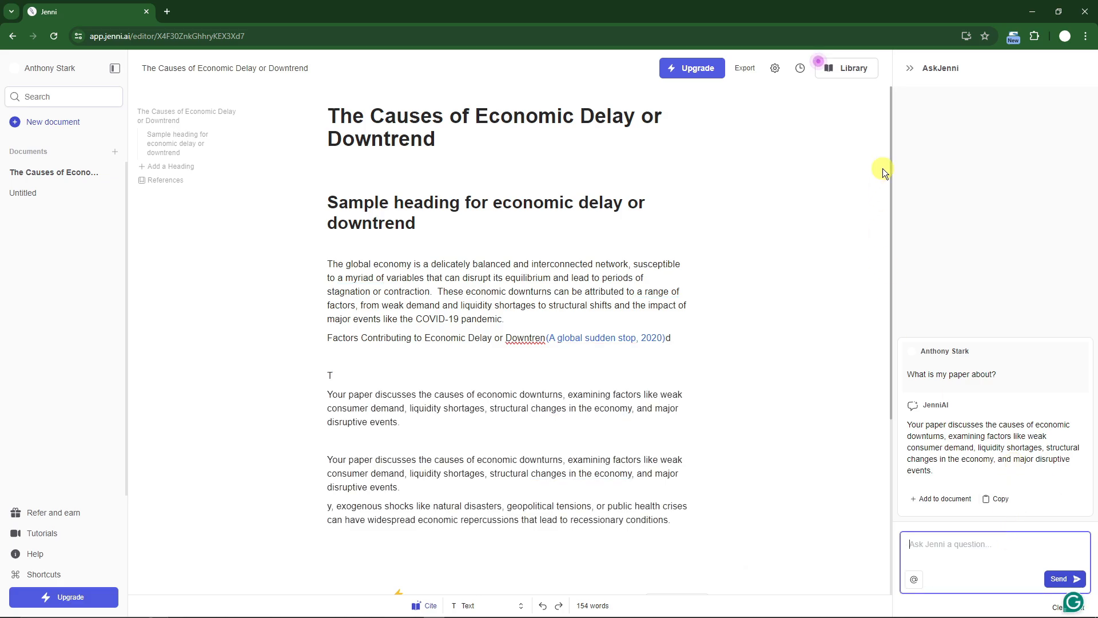
# Step: Open the source library and view the details of the "A global sudden stop" source
pyautogui.click(831, 69)
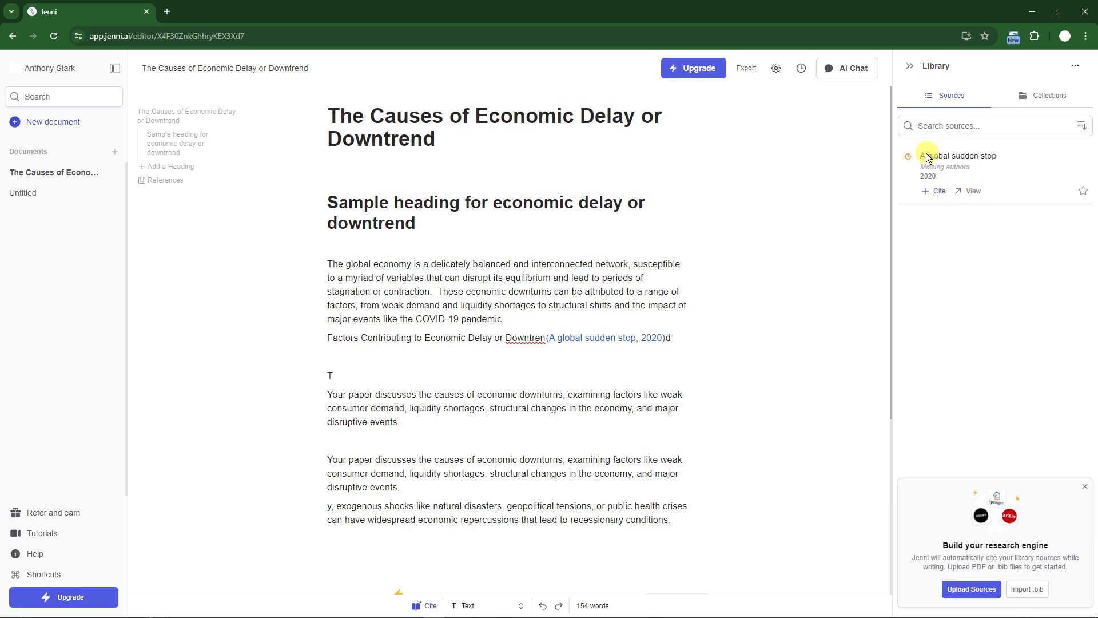
pyautogui.moveTo(920, 156); pyautogui.dragTo(998, 160)
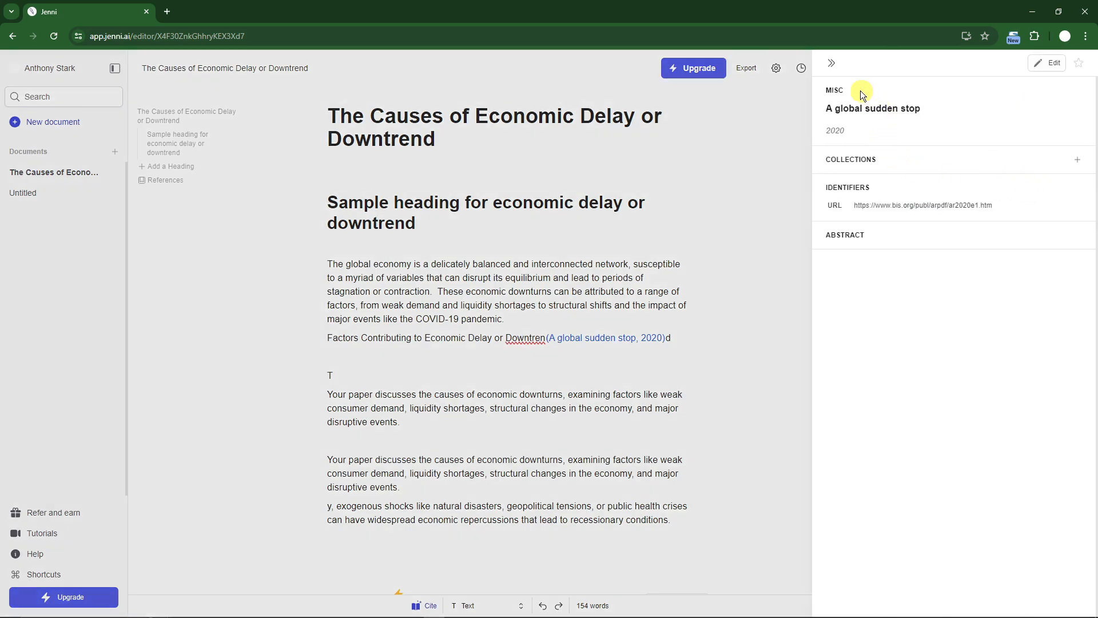
pyautogui.click(832, 63)
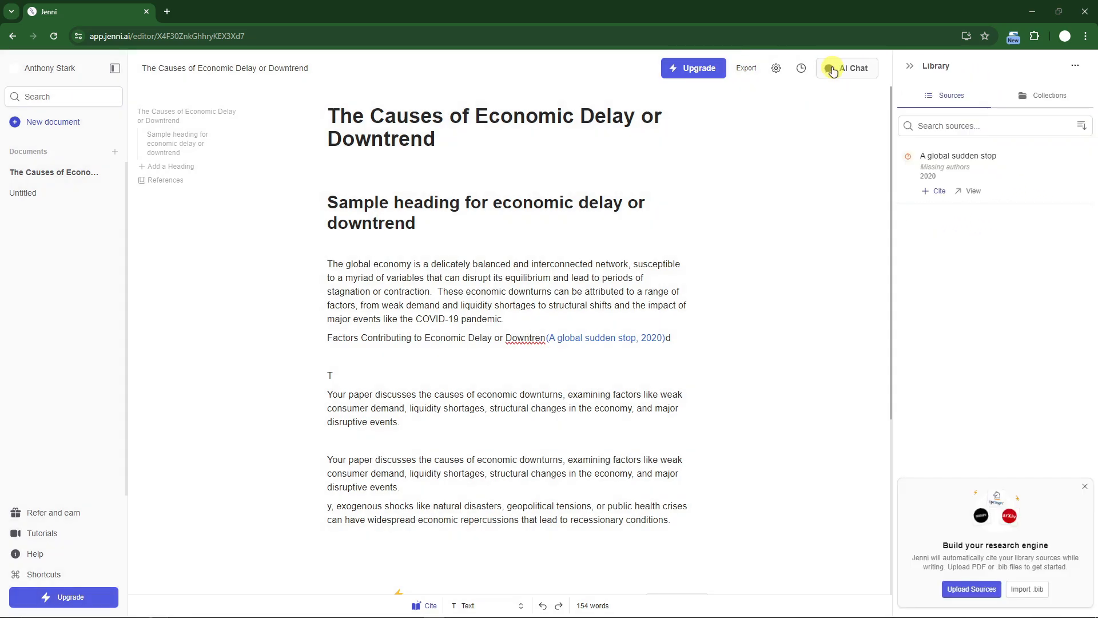
# Step: Rename the library collection "My First Collection" as "Sample folder"
pyautogui.click(1038, 99)
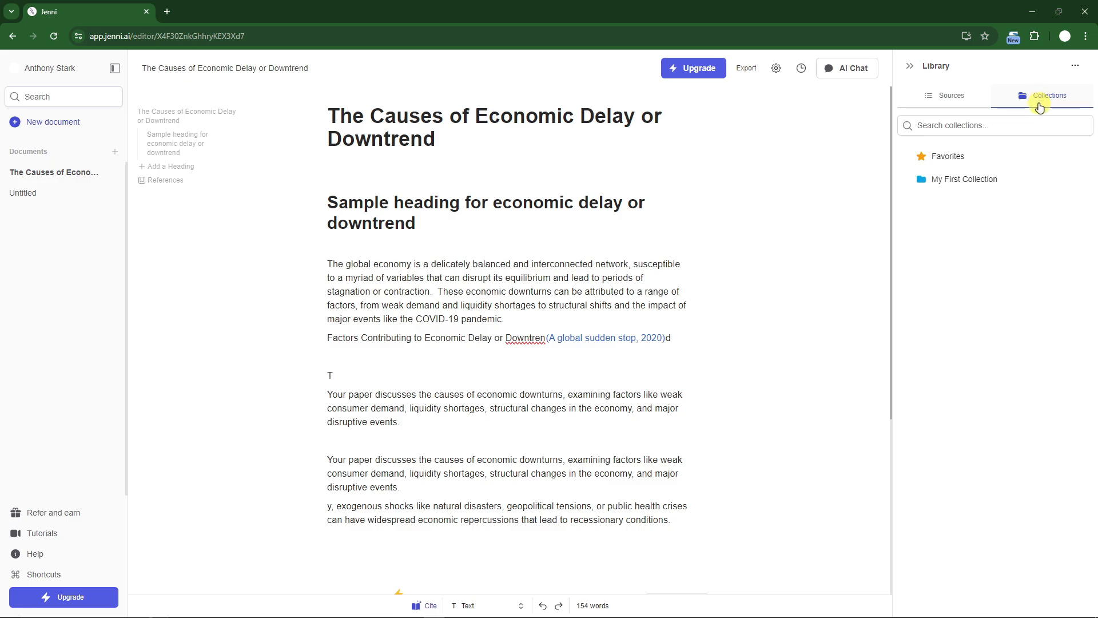
pyautogui.click(1075, 179)
pyautogui.click(1029, 184)
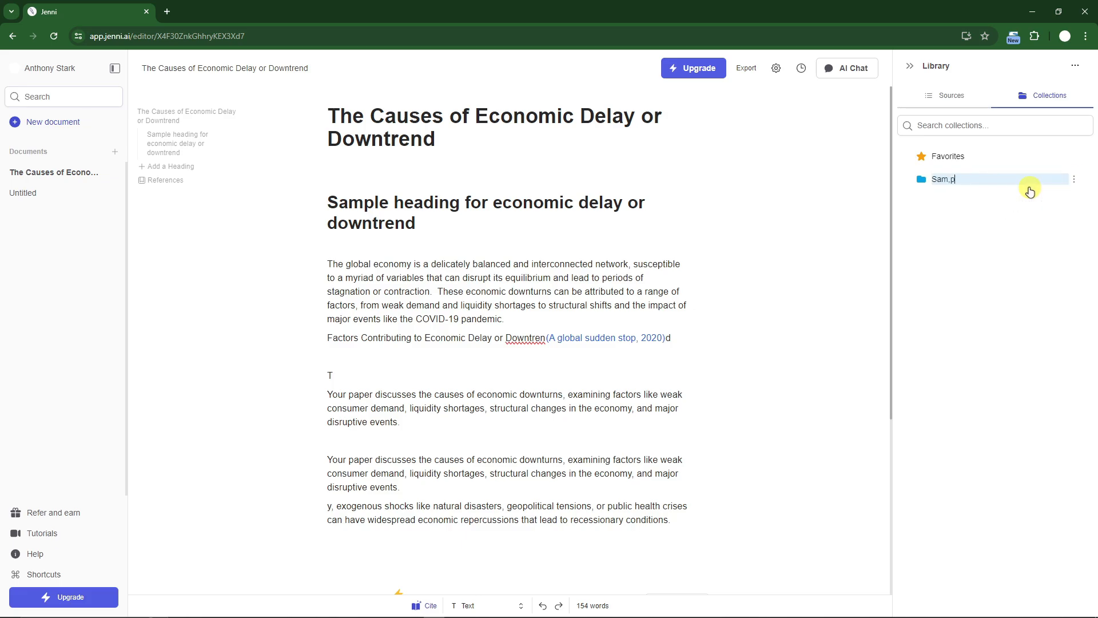
pyautogui.write('Sample folder')
pyautogui.press('Return')
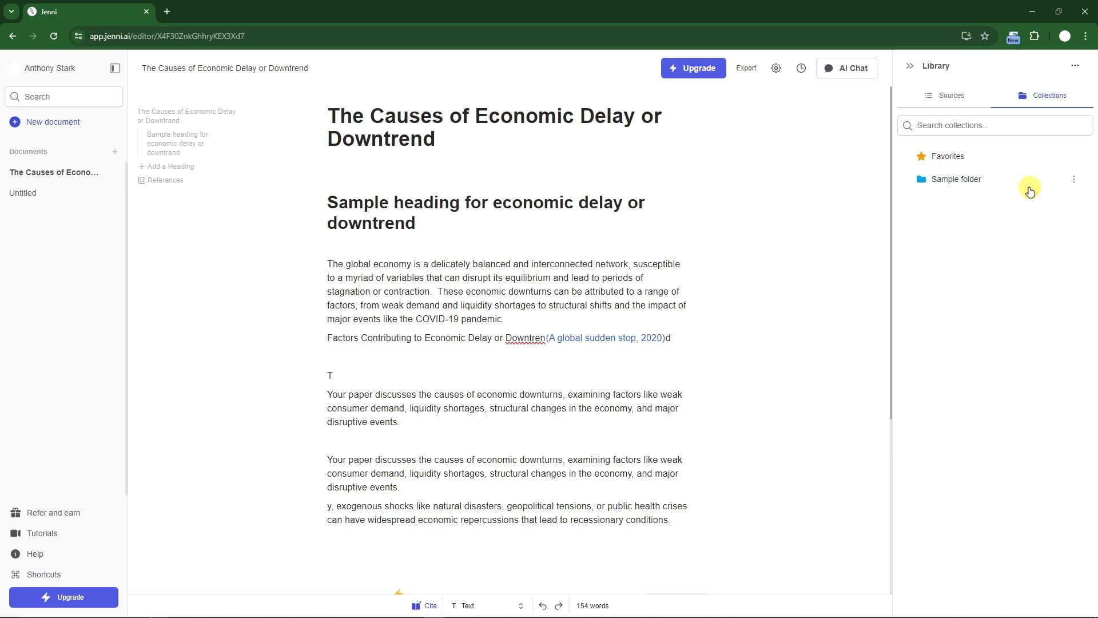
# Step: Check the management options for the "Sample folder" collection and view its contents, returning to the collection list
pyautogui.click(1074, 179)
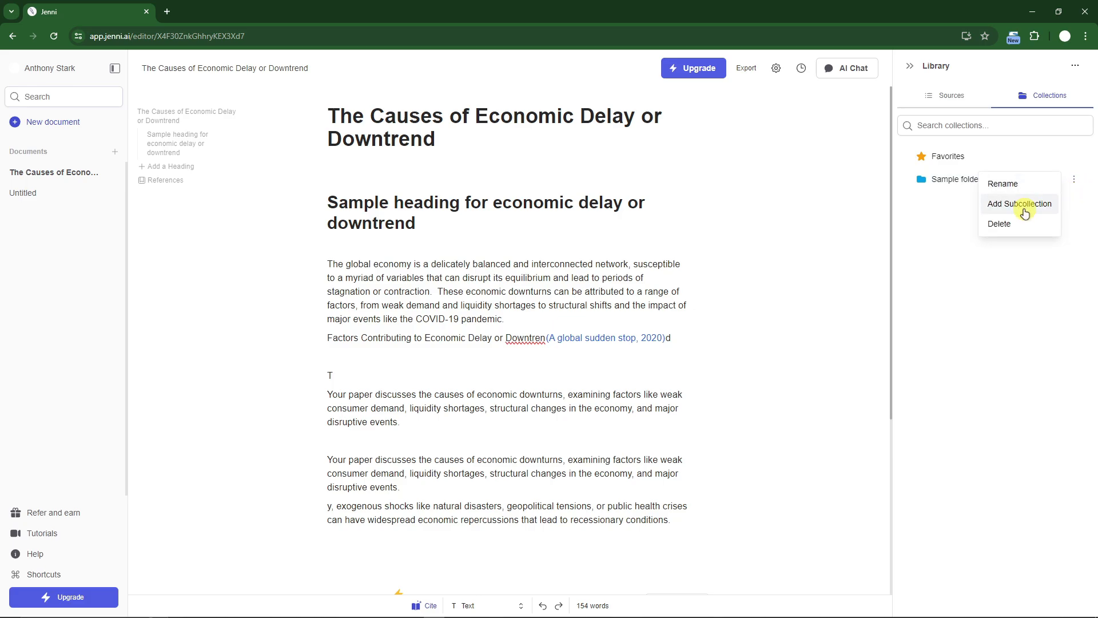
pyautogui.click(963, 179)
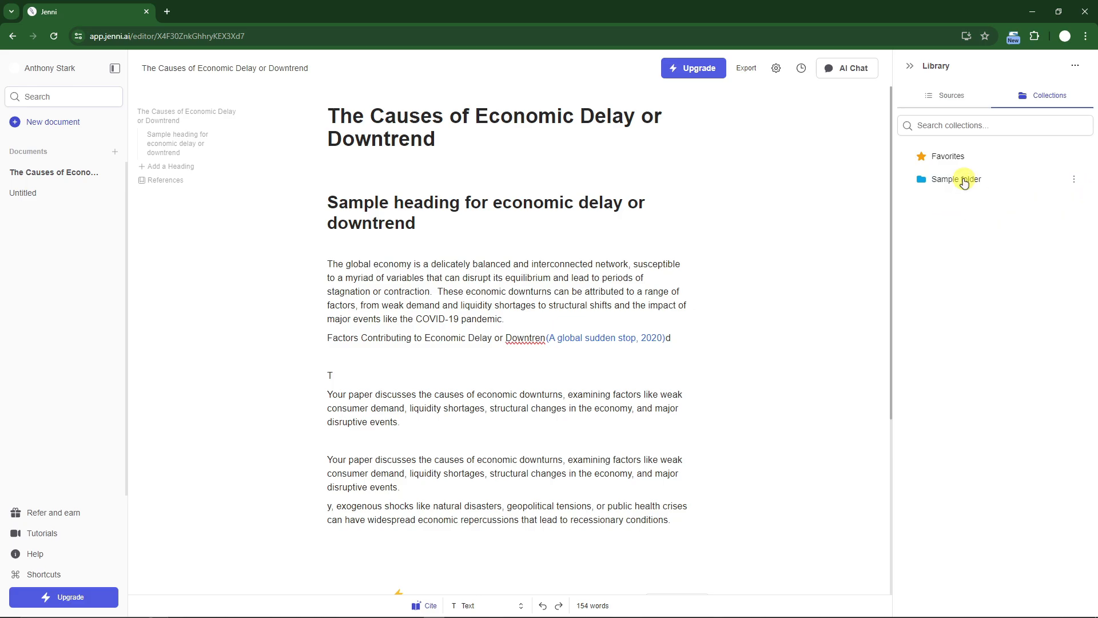
pyautogui.doubleClick(964, 179)
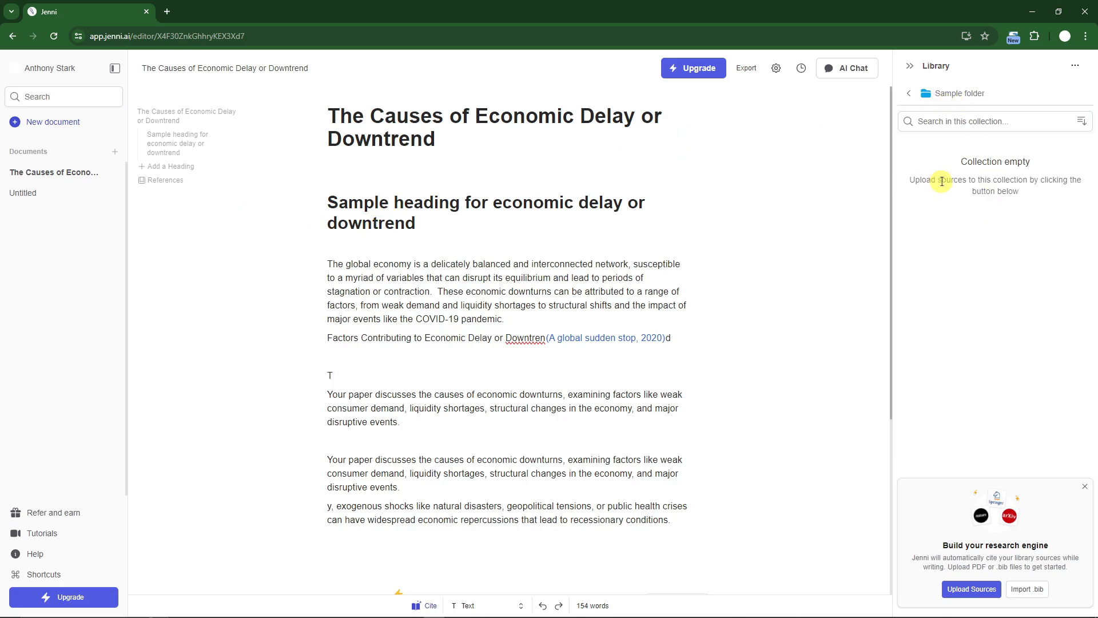
pyautogui.click(914, 94)
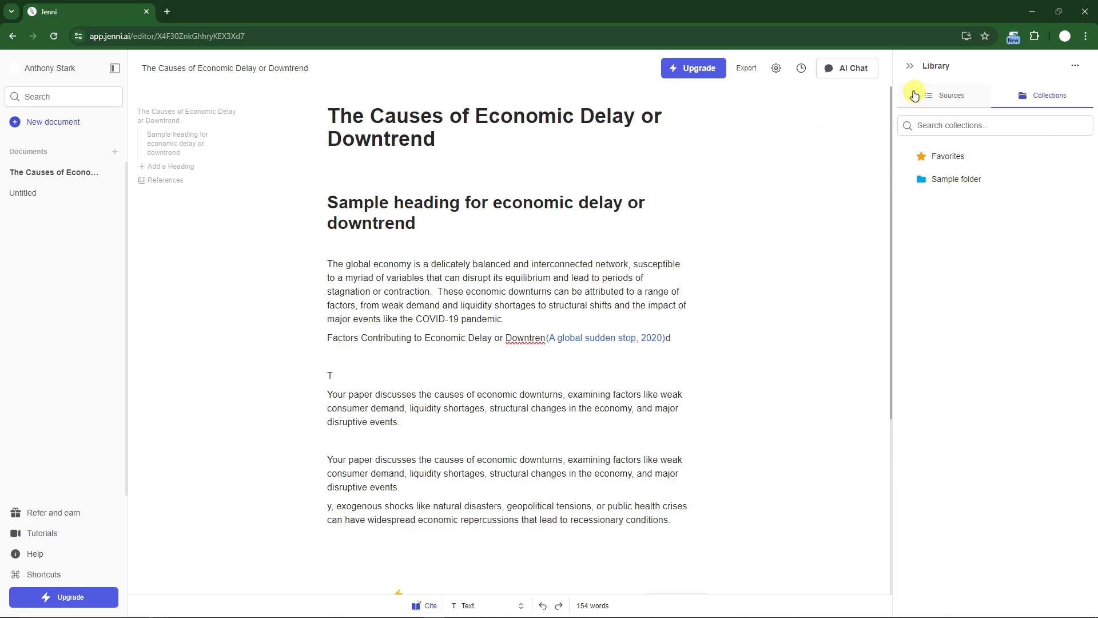
# Step: Return to the library's sources, dismiss the research engine notice, and view the options for adding sources before closing the library
pyautogui.click(963, 98)
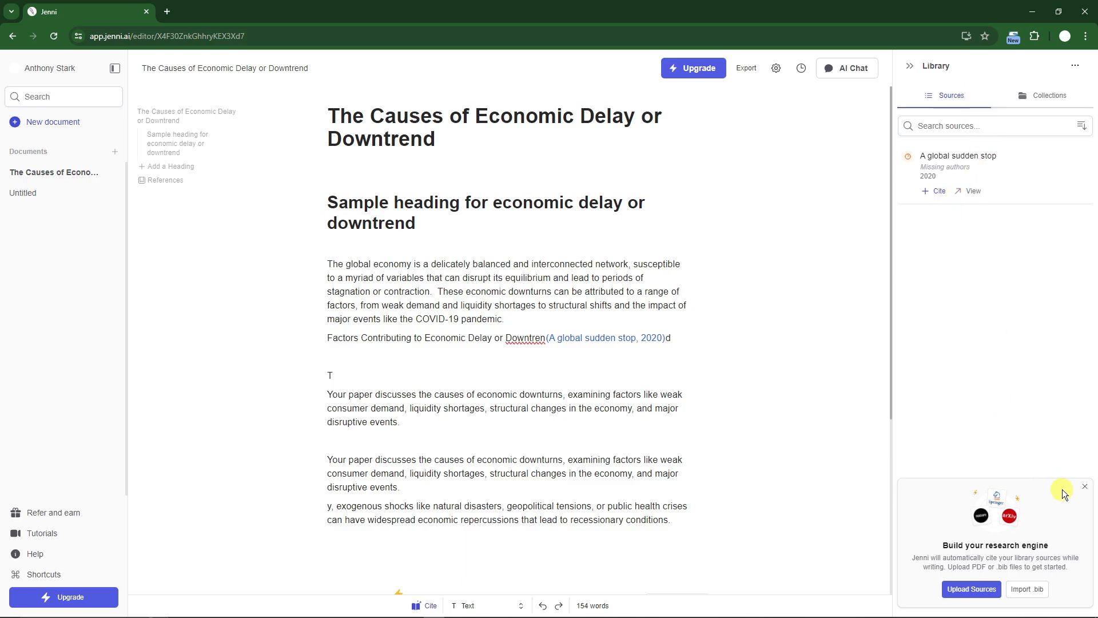
pyautogui.click(1086, 489)
pyautogui.click(1075, 595)
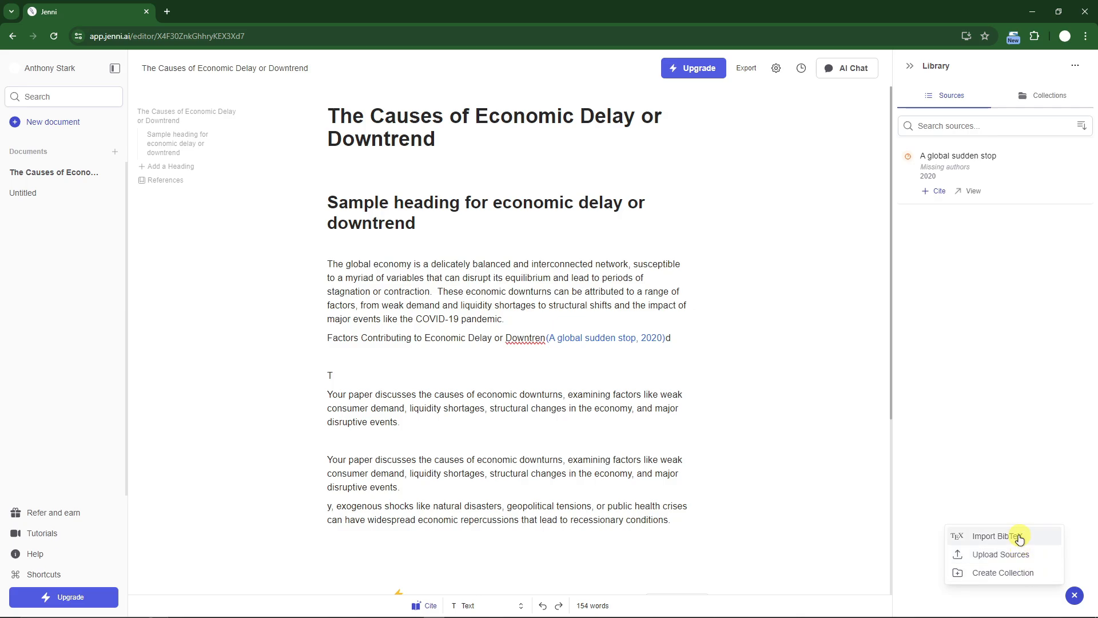
pyautogui.click(910, 66)
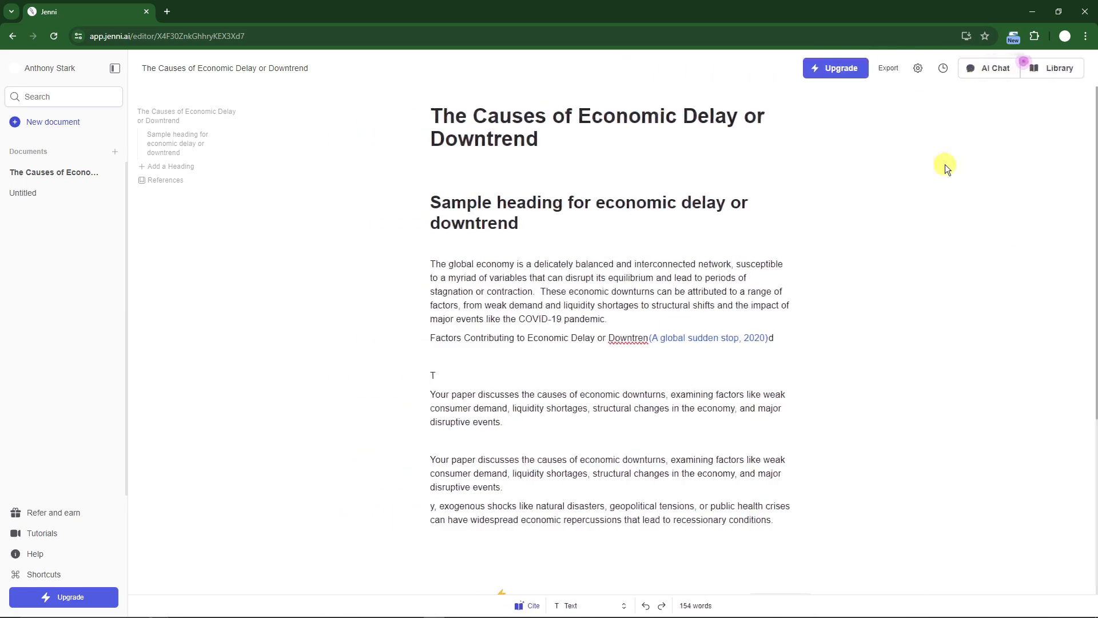
# Step: View the document's version history and check the available export formats
pyautogui.click(944, 69)
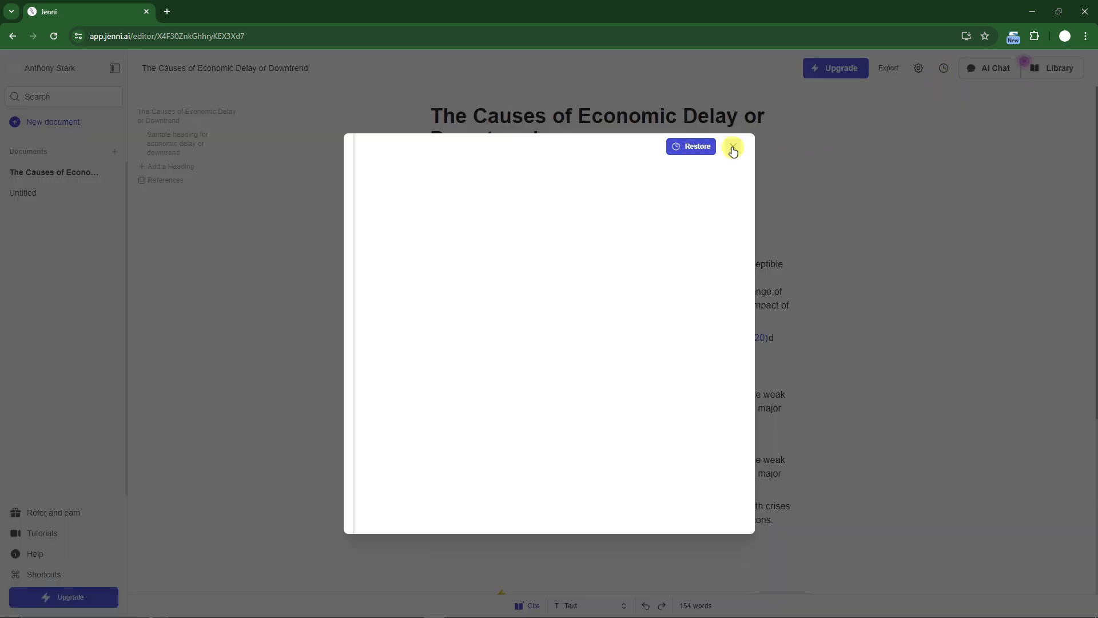
pyautogui.click(733, 147)
pyautogui.moveTo(444, 197); pyautogui.dragTo(554, 238)
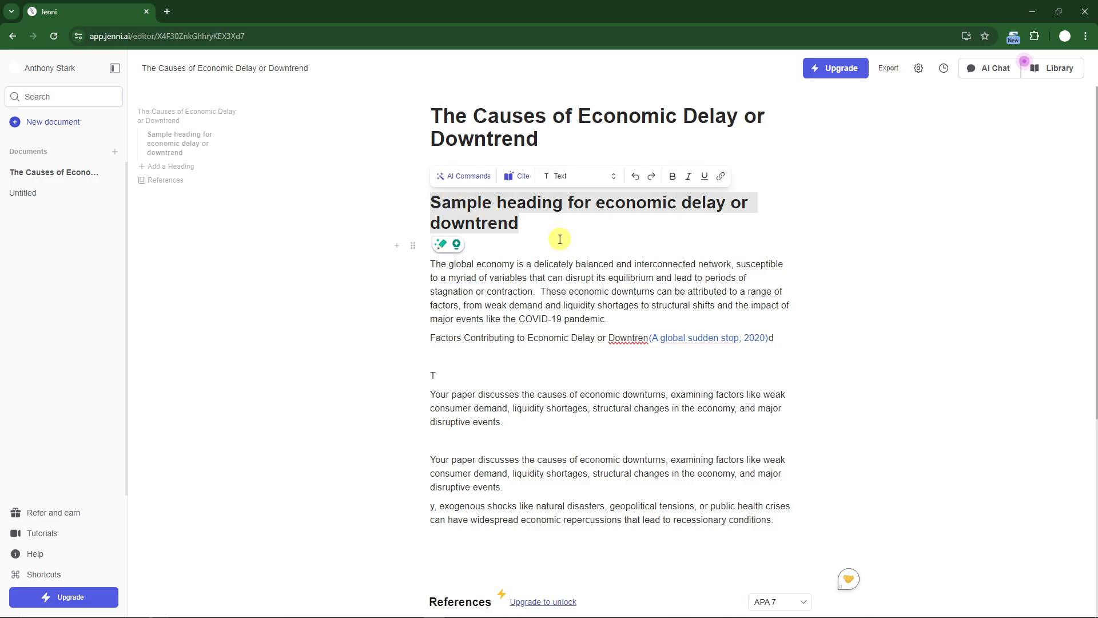
pyautogui.click(568, 280)
pyautogui.click(944, 68)
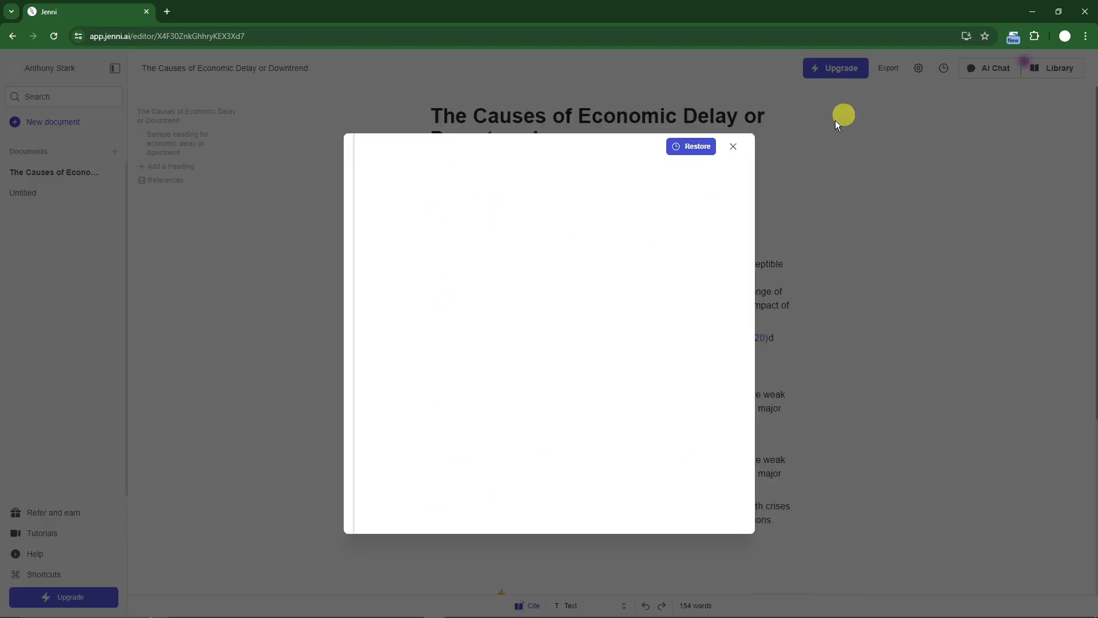
pyautogui.click(733, 147)
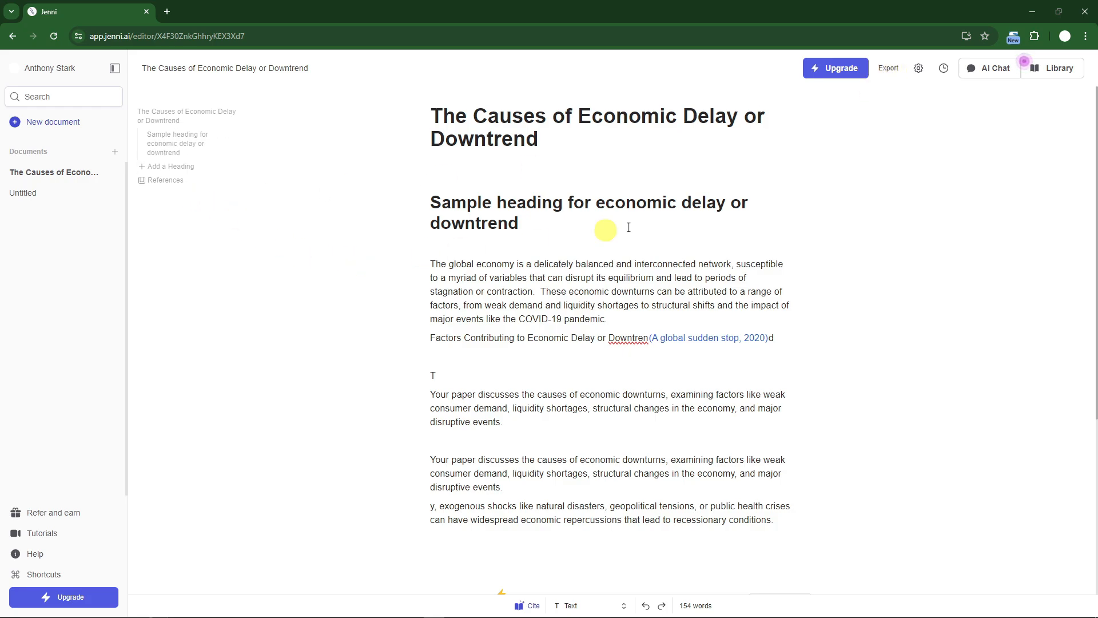
pyautogui.click(890, 68)
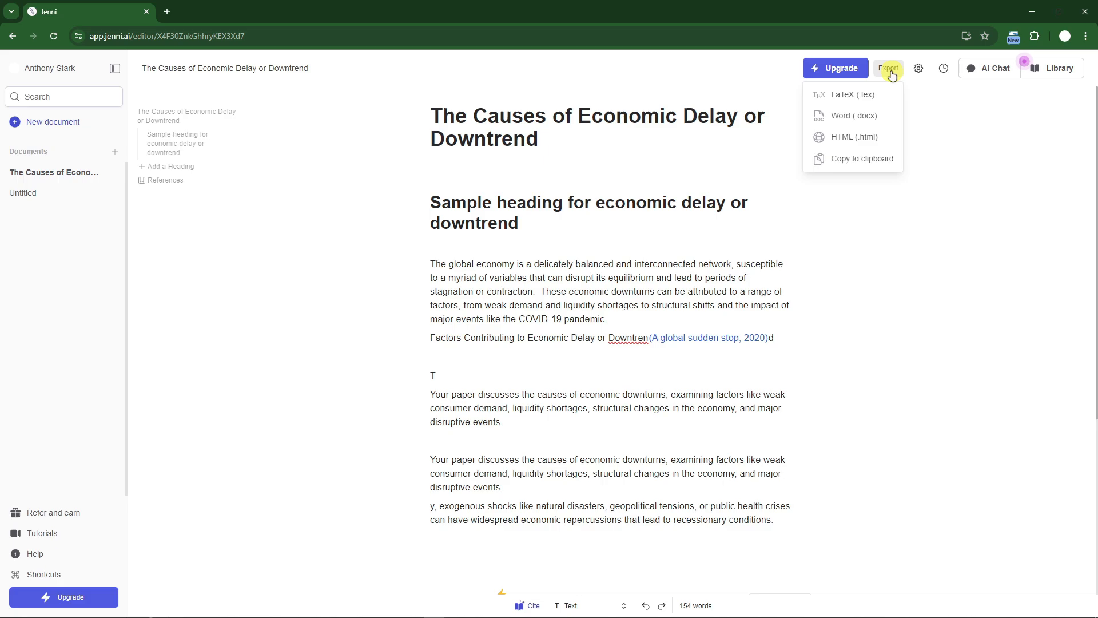
pyautogui.click(919, 282)
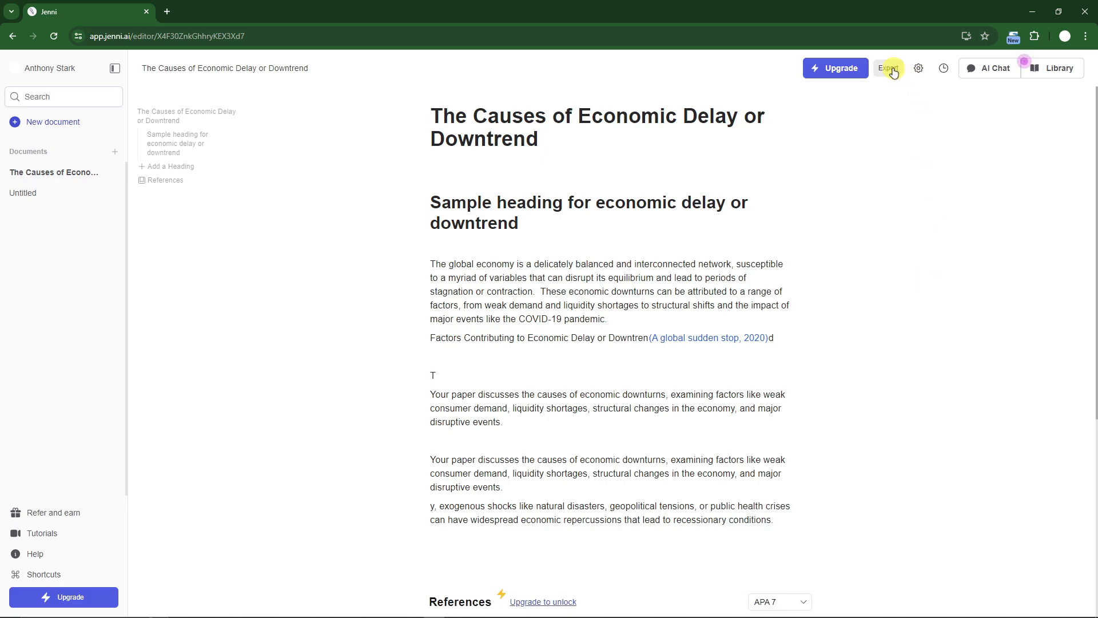
# Step: Try to apply the Improve fluency AI command to the second "Your paper discusses" paragraph
pyautogui.scroll(-2, 512, 337)
pyautogui.scroll(-2, 512, 337)
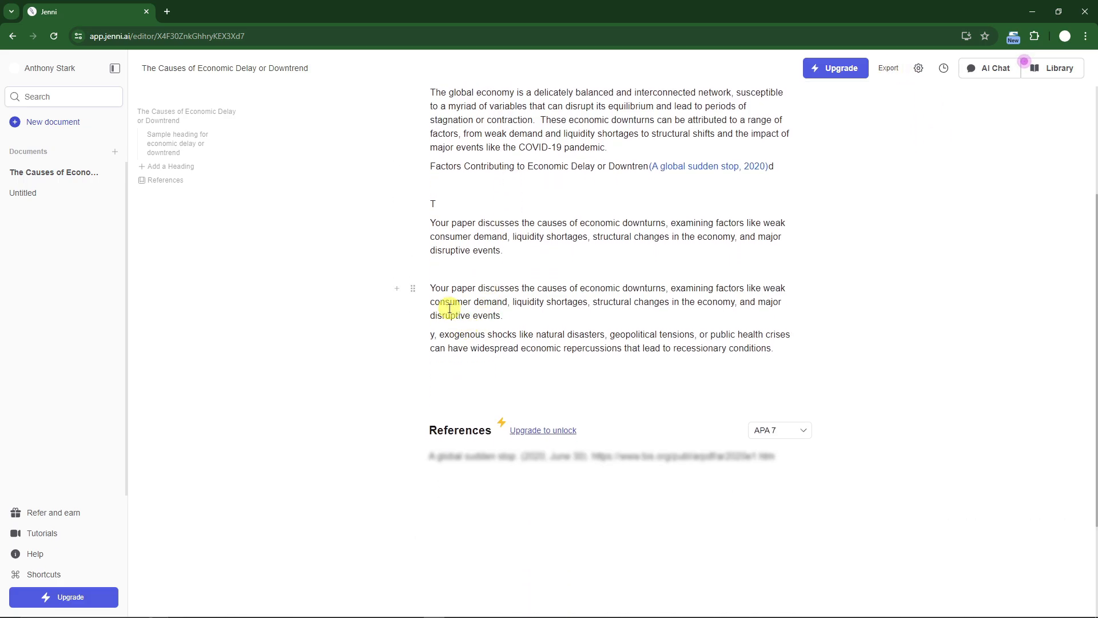
pyautogui.scroll(2, 449, 373)
pyautogui.hotkey('ctrl', 'a')
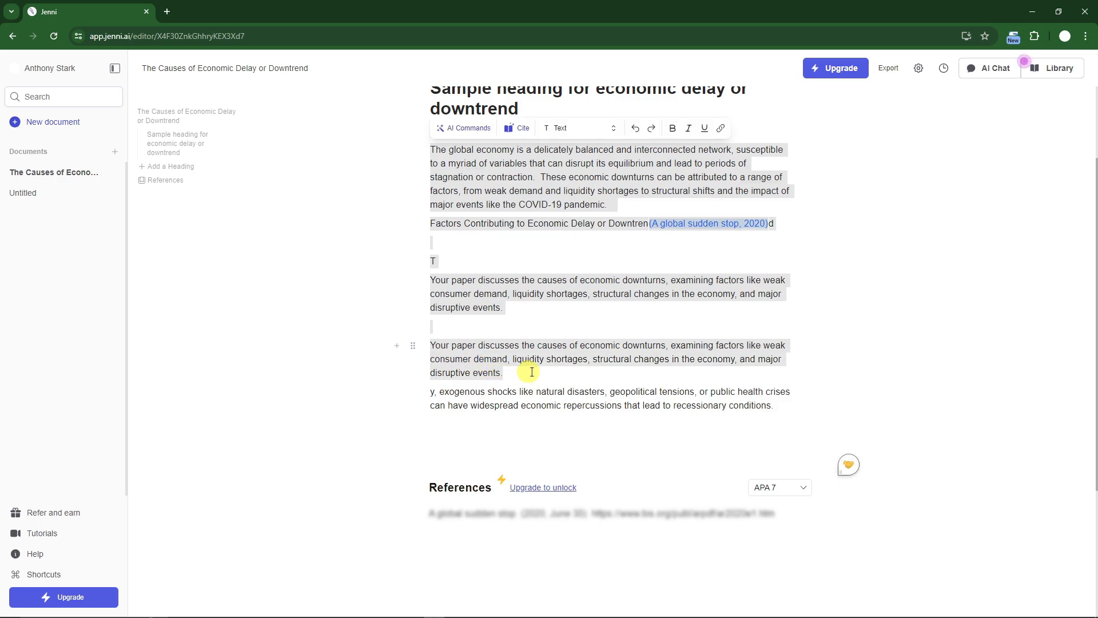
pyautogui.click(513, 366)
pyautogui.tripleClick(436, 351)
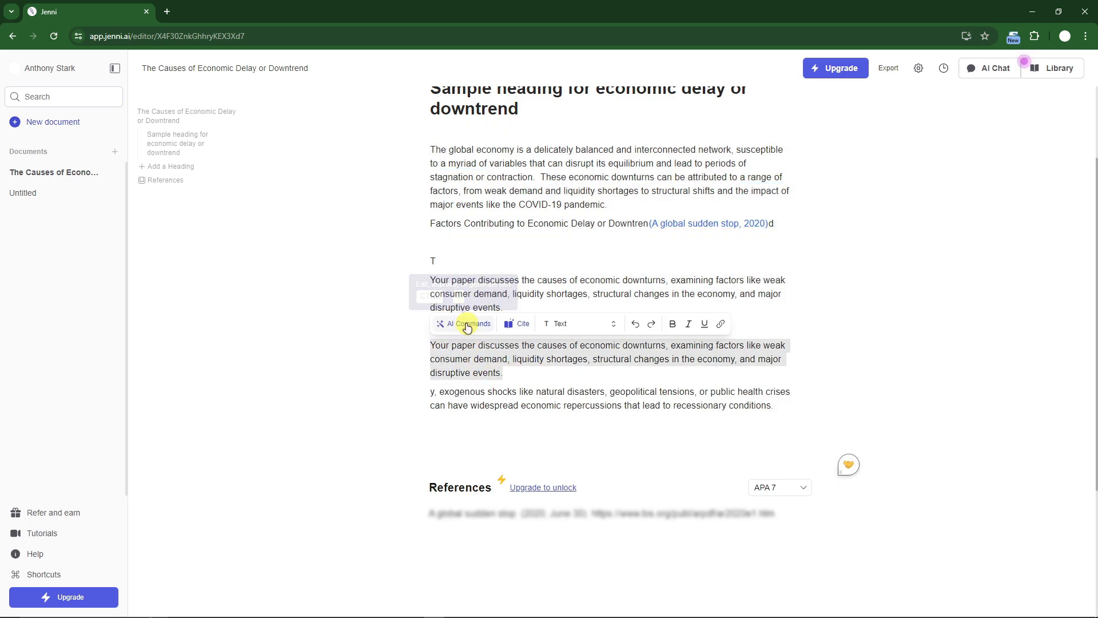
pyautogui.click(464, 324)
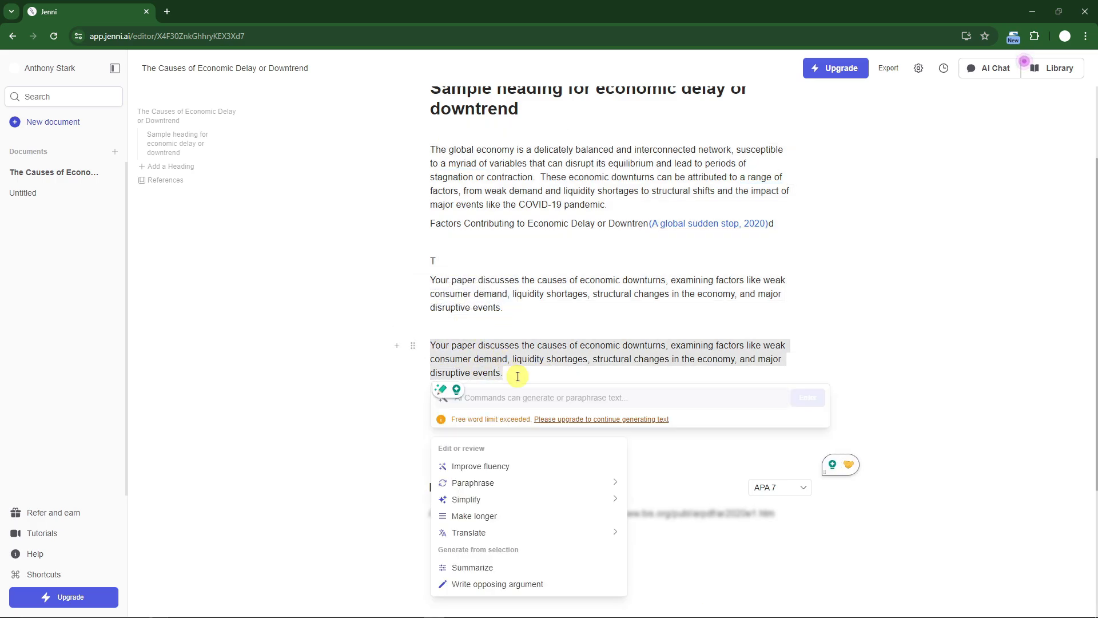
pyautogui.click(482, 468)
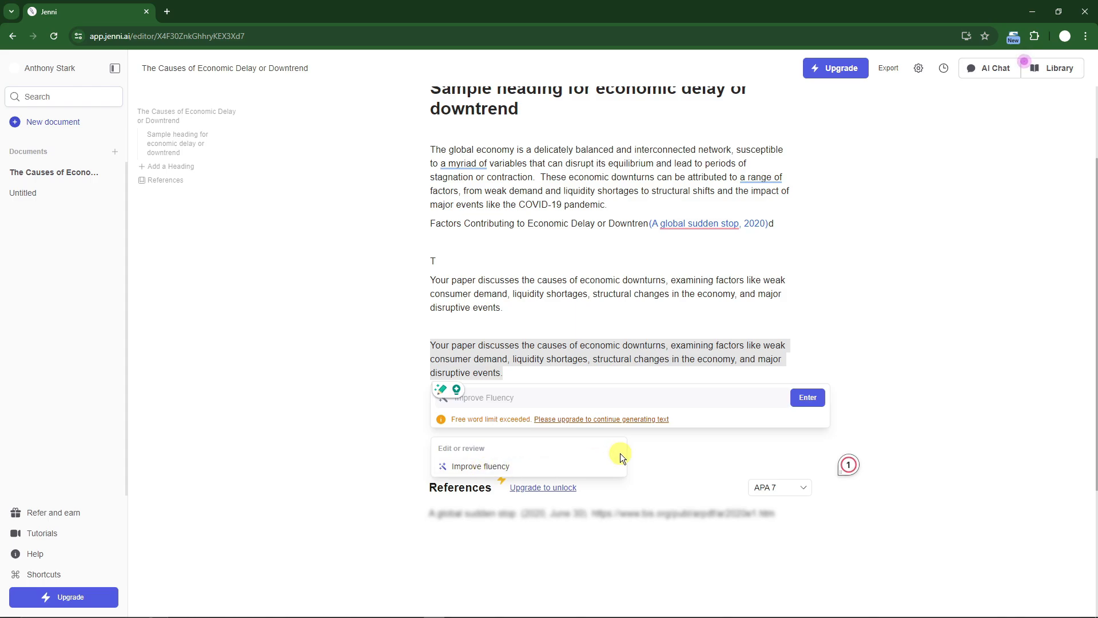
pyautogui.moveTo(482, 421); pyautogui.dragTo(529, 420)
pyautogui.click(410, 323)
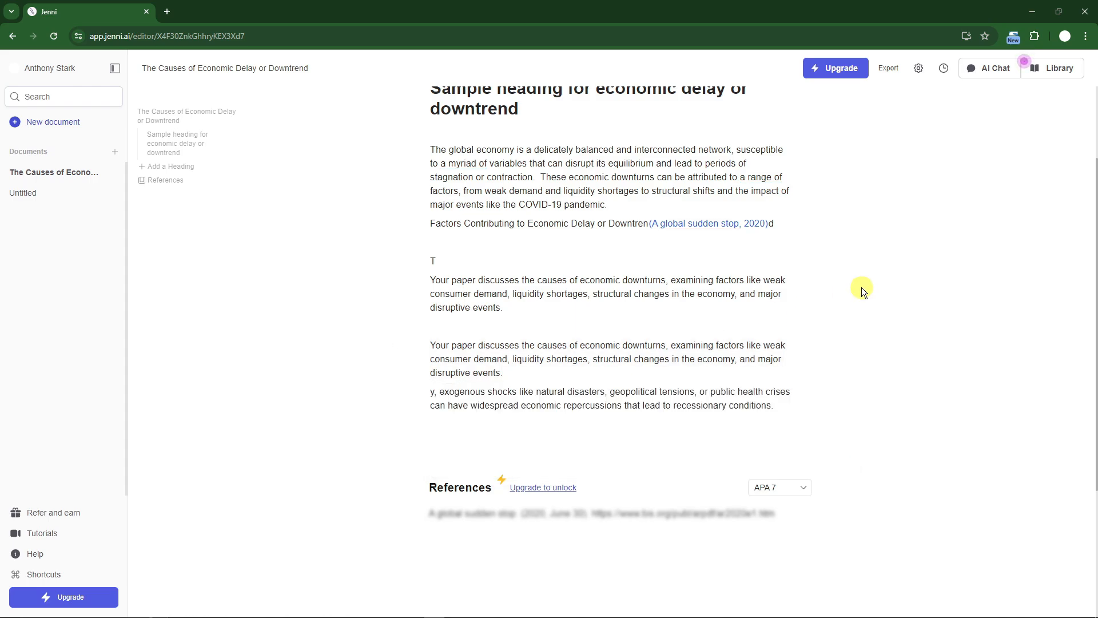
# Step: Review the full list of AI commands offered for the second "Your paper discusses" paragraph without applying one
pyautogui.moveTo(506, 376)
pyautogui.mouseDown()
pyautogui.moveTo(430, 347)
pyautogui.moveTo(492, 373)
pyautogui.mouseUp()
pyautogui.click(449, 321)
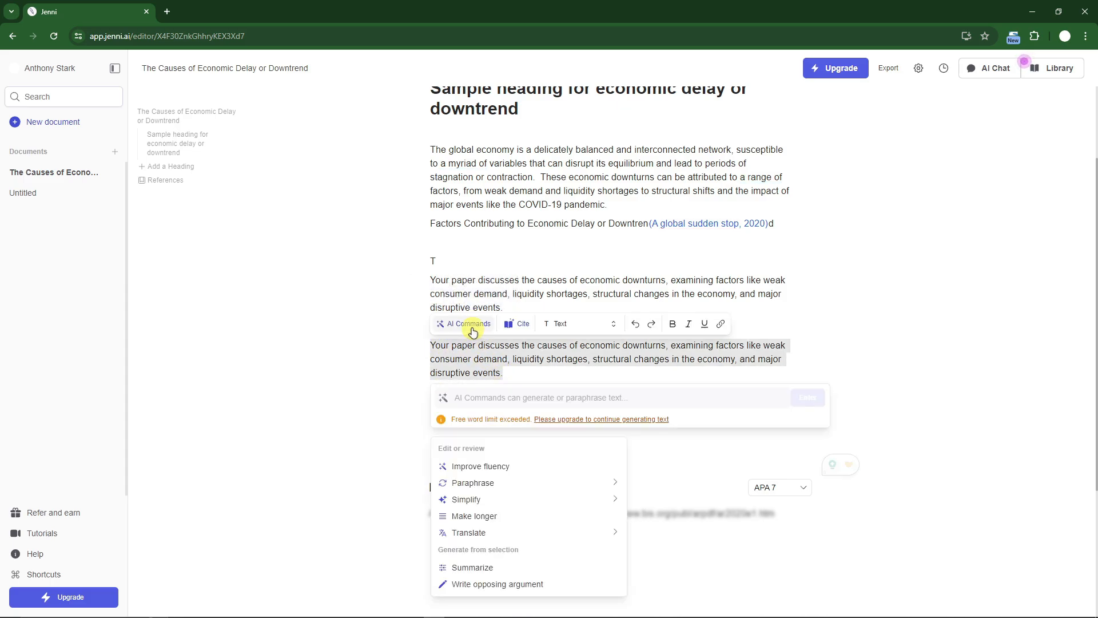
pyautogui.scroll(-2, 514, 483)
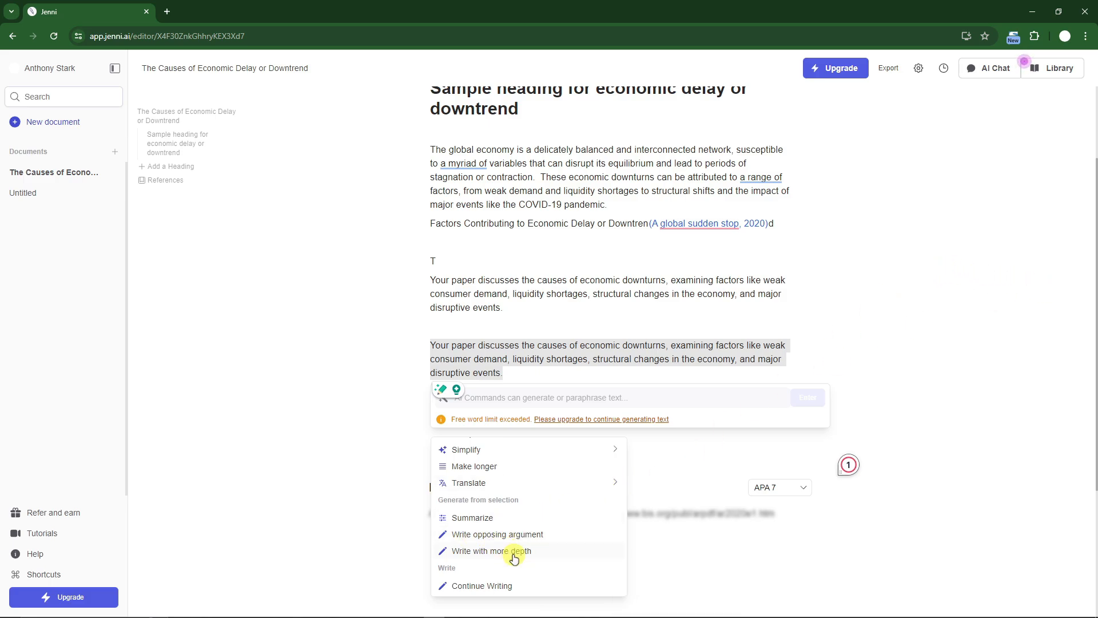
pyautogui.click(836, 367)
pyautogui.scroll(3, 676, 368)
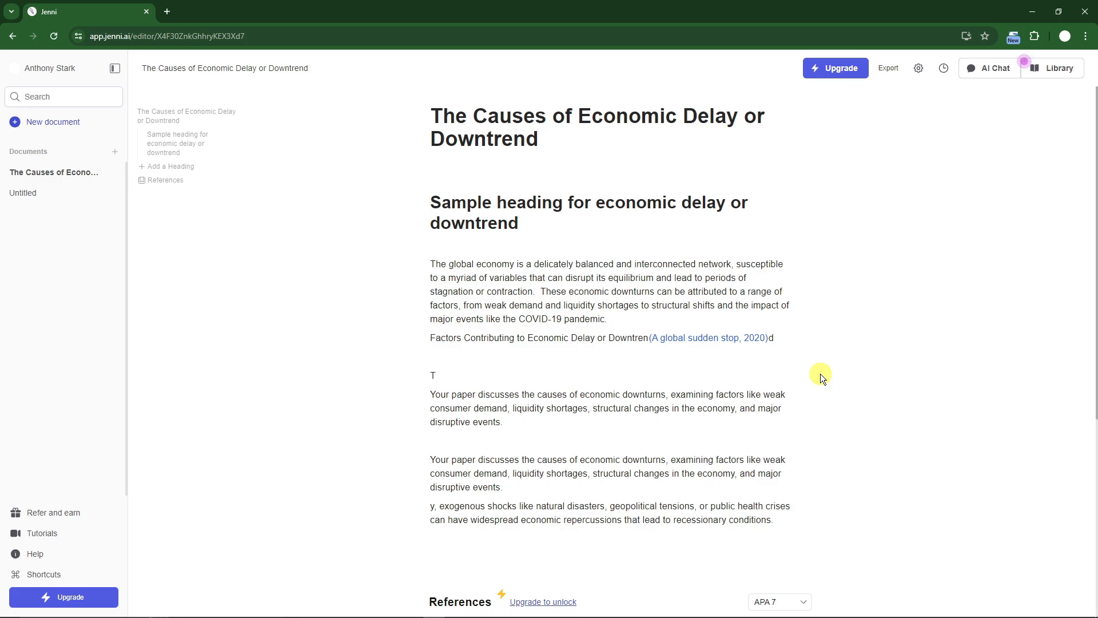
# Step: Export the document as a Word (.docx) file and show the downloaded file in its folder
pyautogui.click(889, 68)
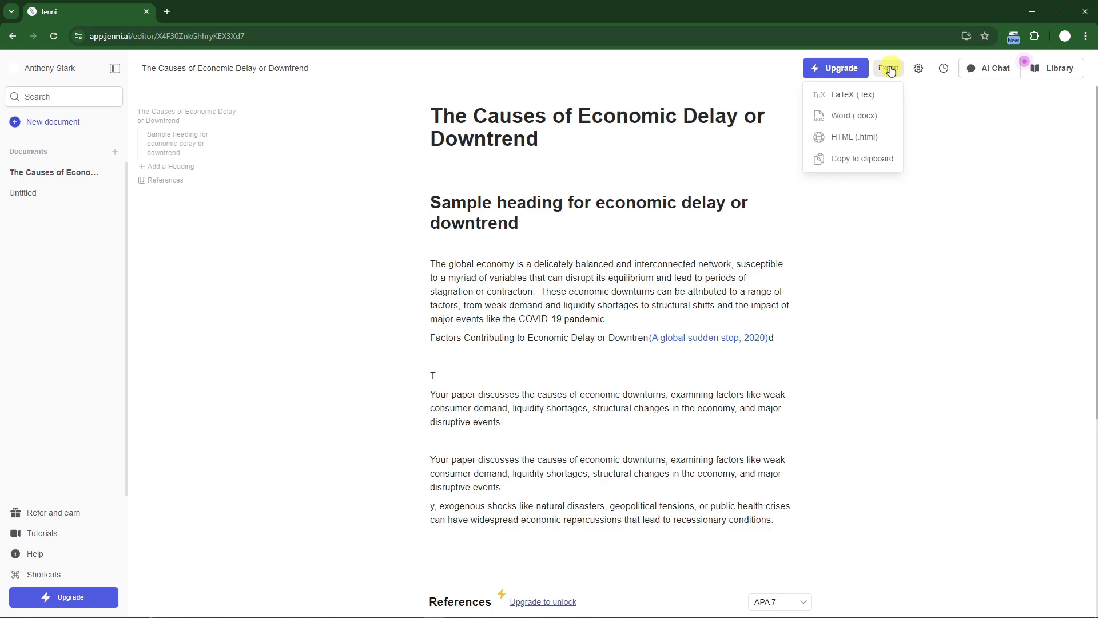
pyautogui.click(856, 117)
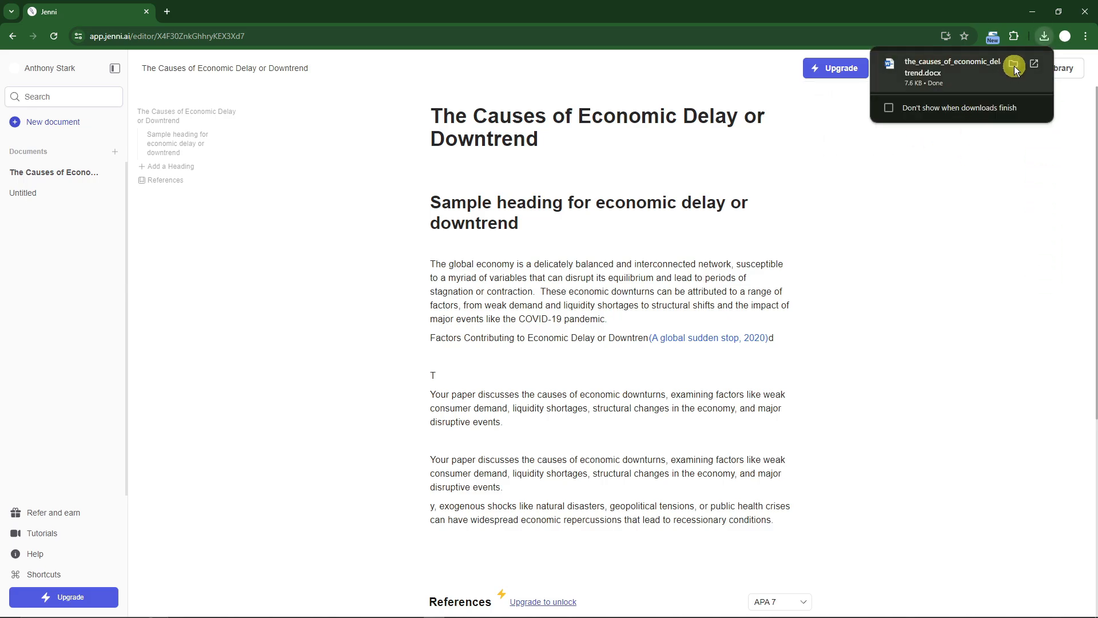
pyautogui.click(1014, 64)
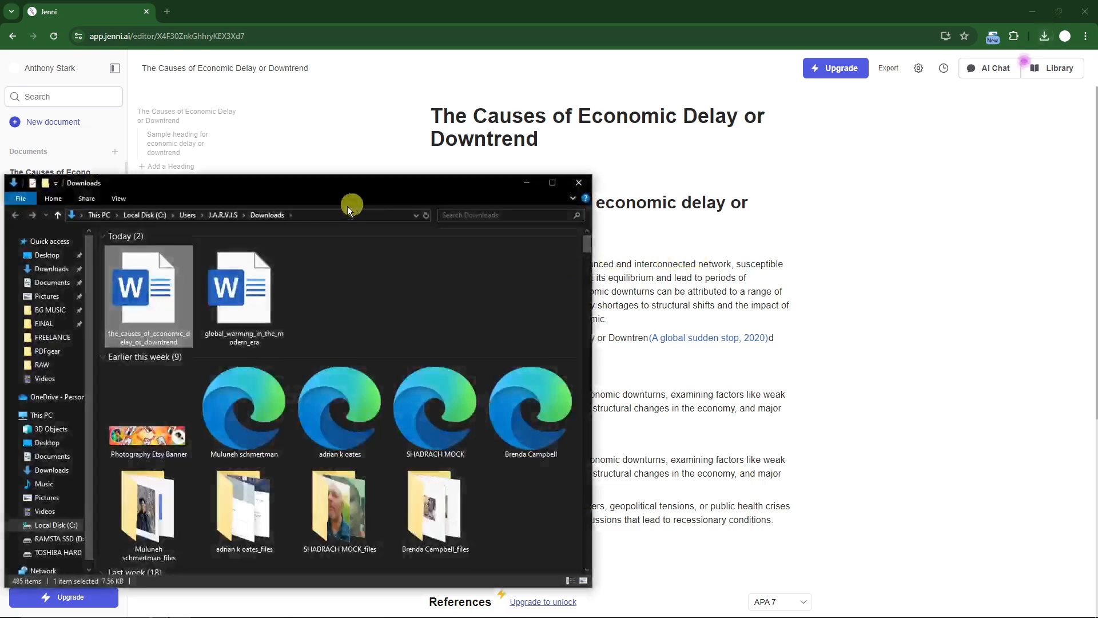
# Step: Open the exported the_causes_of_economic_delay_or_downtrend file in Word and enable editing
pyautogui.doubleClick(126, 283)
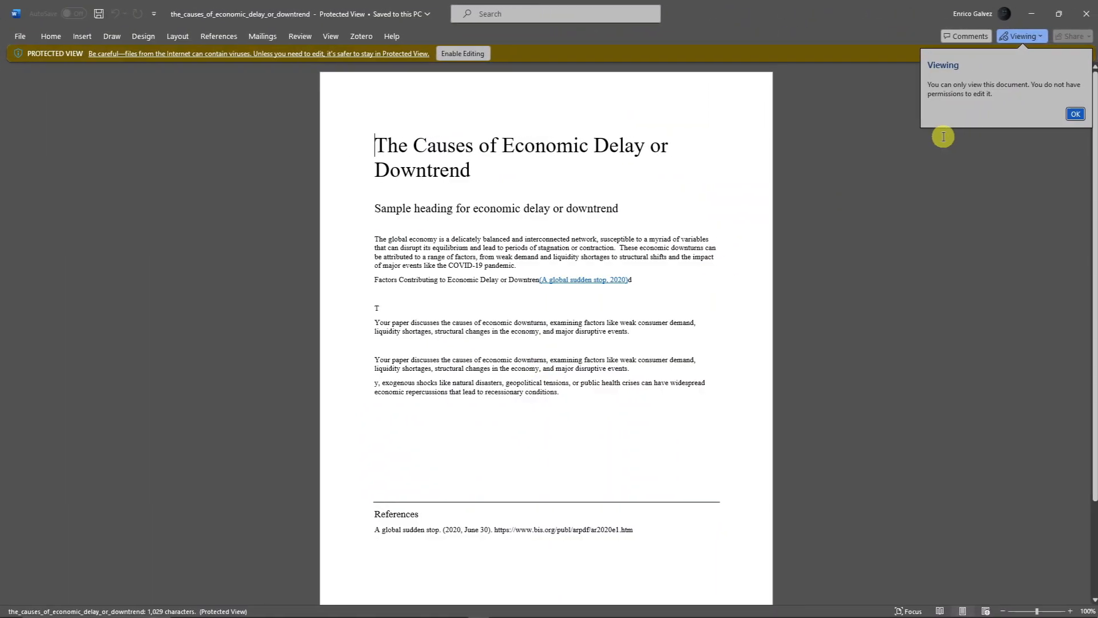
pyautogui.click(1074, 116)
pyautogui.click(473, 53)
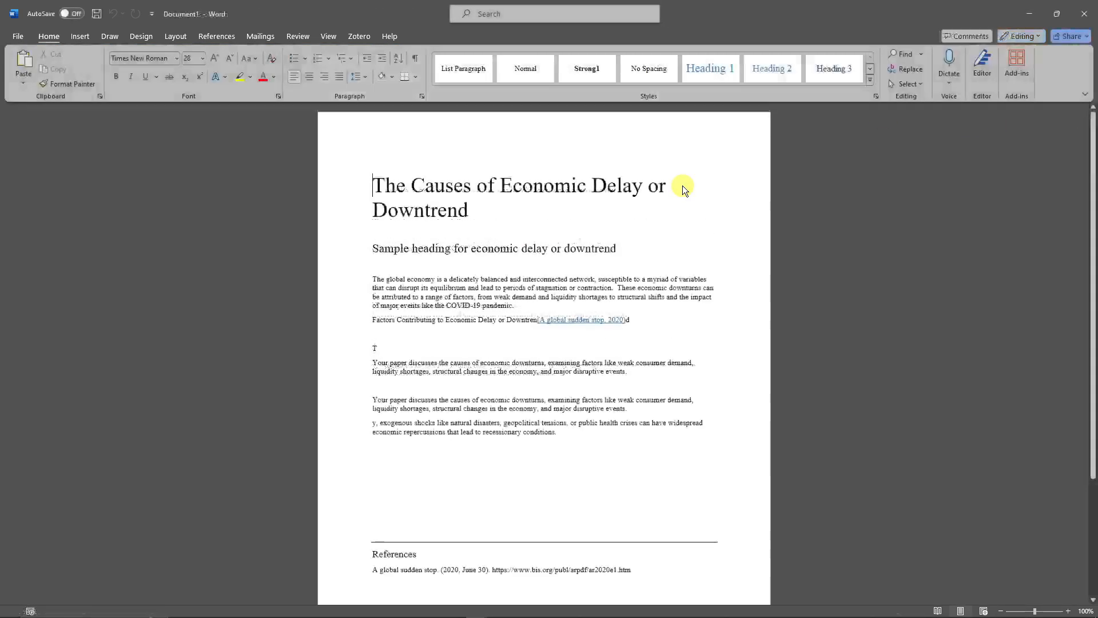
# Step: Review the exported document's text from the opening paragraph through the References entry
pyautogui.click(643, 215)
pyautogui.scroll(-2, 591, 327)
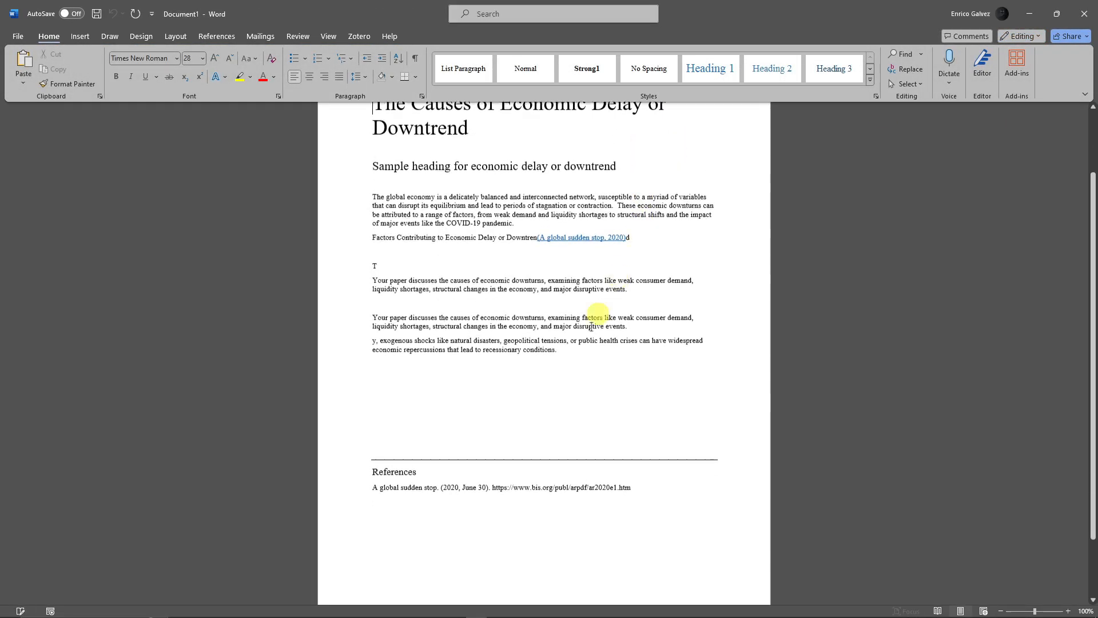
pyautogui.scroll(2, 422, 375)
pyautogui.moveTo(373, 252); pyautogui.dragTo(452, 268)
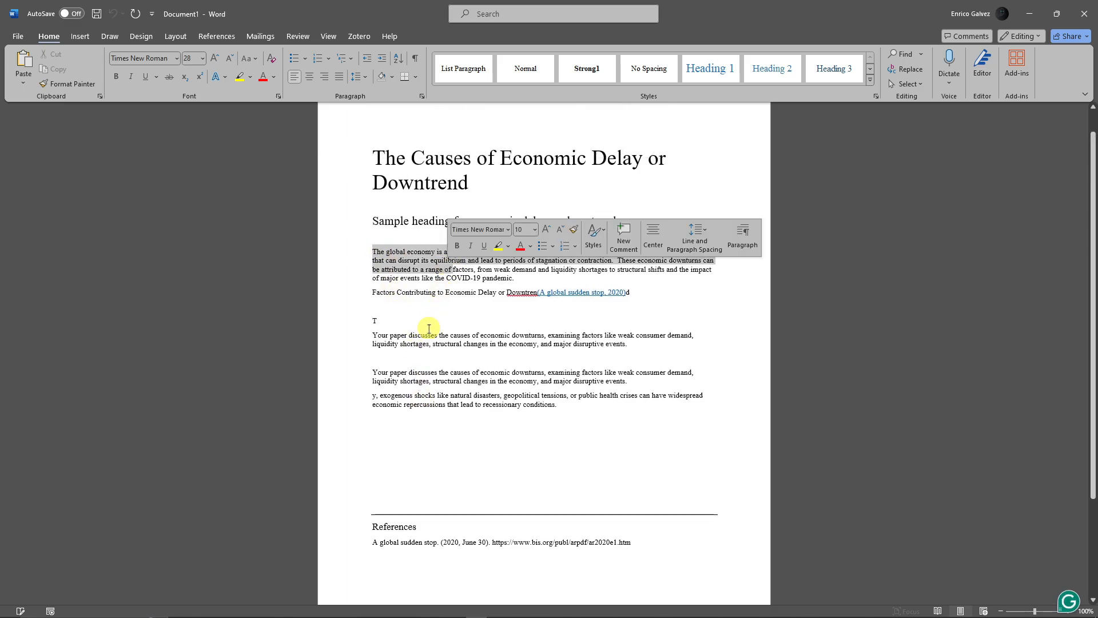
pyautogui.scroll(-3, 425, 355)
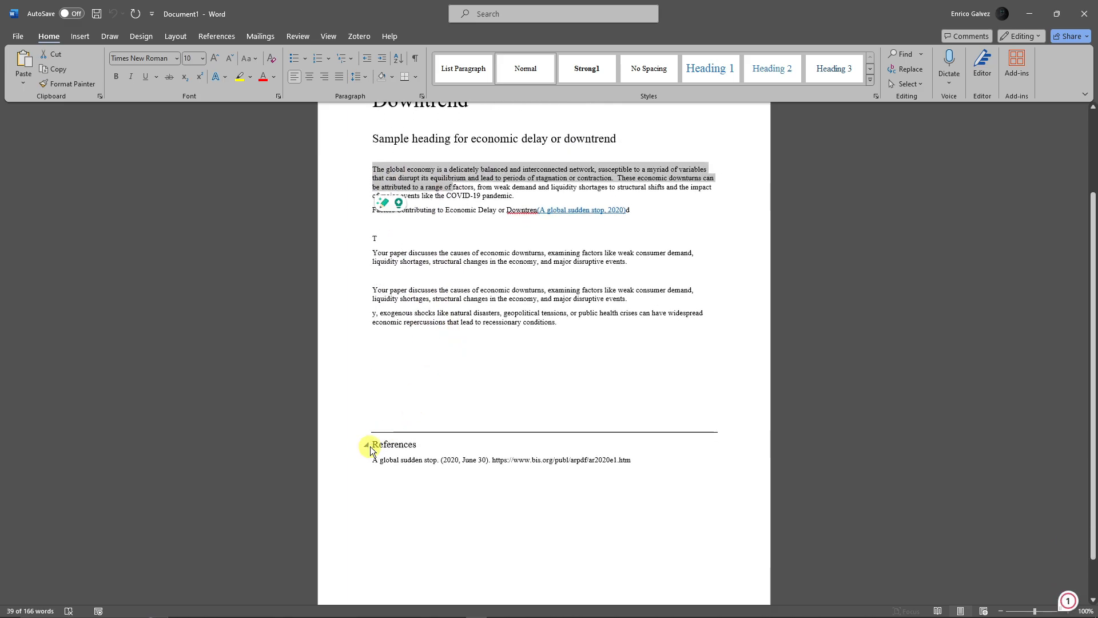
pyautogui.moveTo(371, 451); pyautogui.dragTo(635, 461)
pyautogui.scroll(4, 483, 392)
pyautogui.click(483, 388)
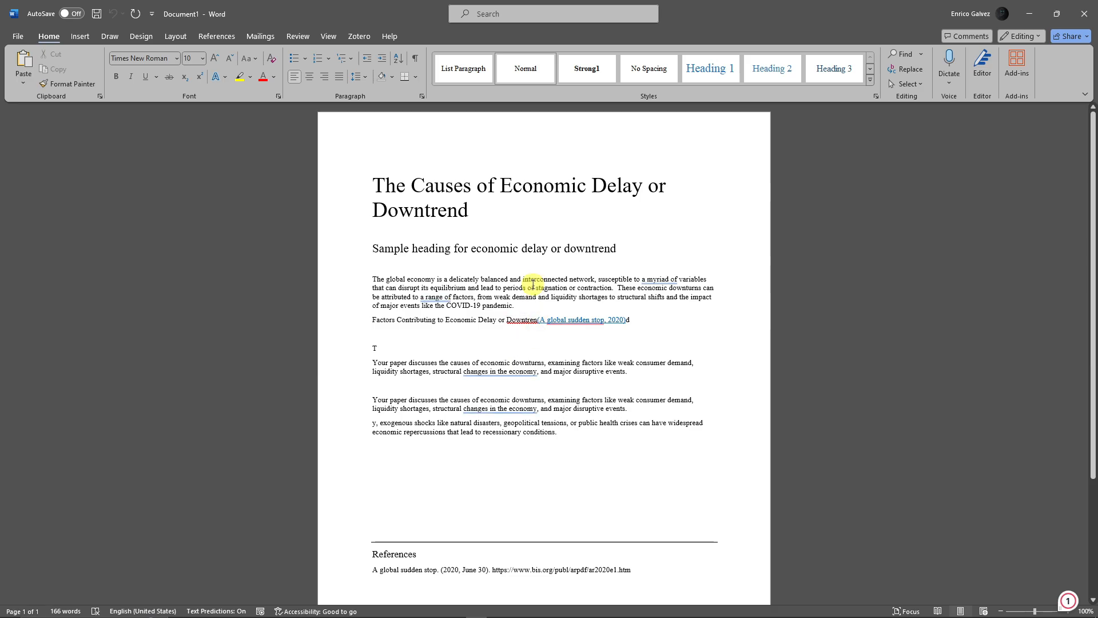
# Step: Correct the misspelled "Downtren" to "Downtrend" in the "Factors Contributing to Economic Delay" line using the spelling suggestion
pyautogui.scroll(-4, 543, 282)
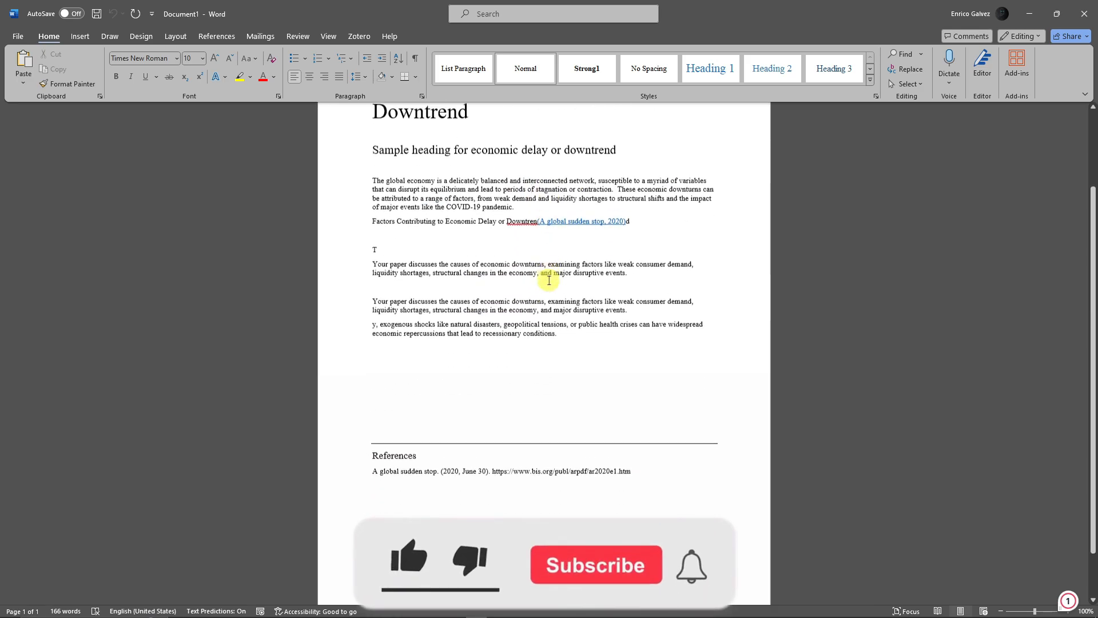
pyautogui.scroll(3, 541, 289)
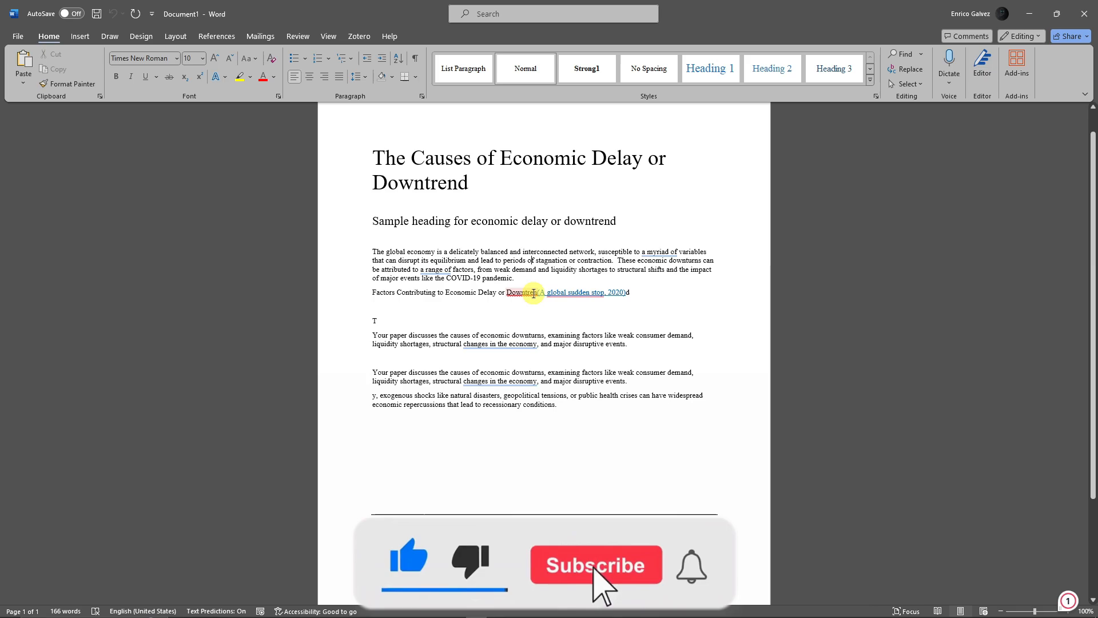
pyautogui.rightClick(533, 293)
pyautogui.click(464, 325)
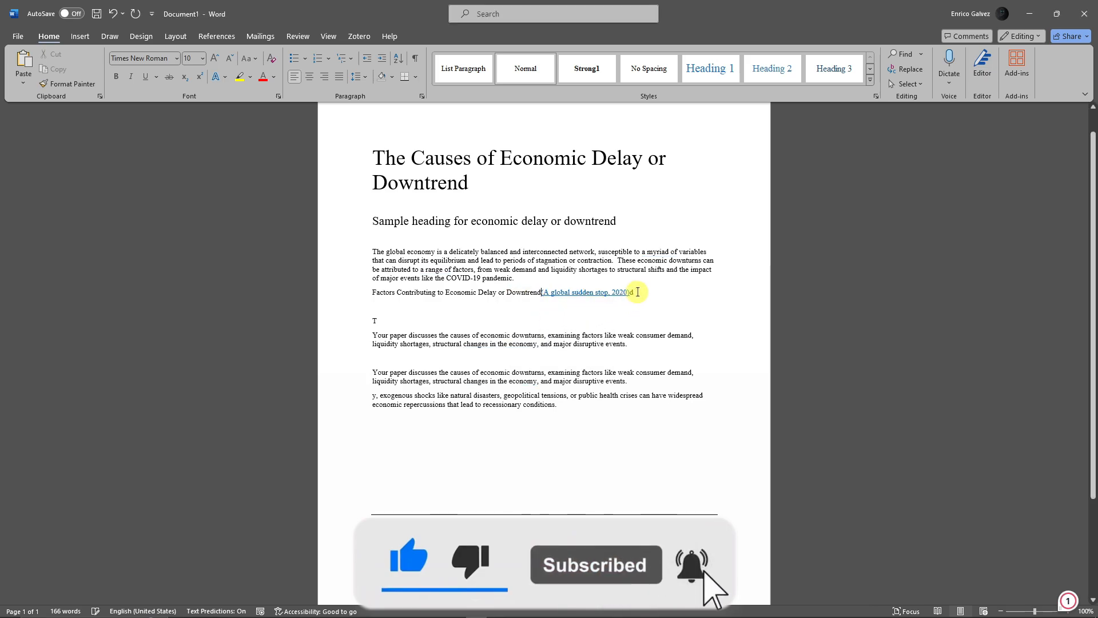